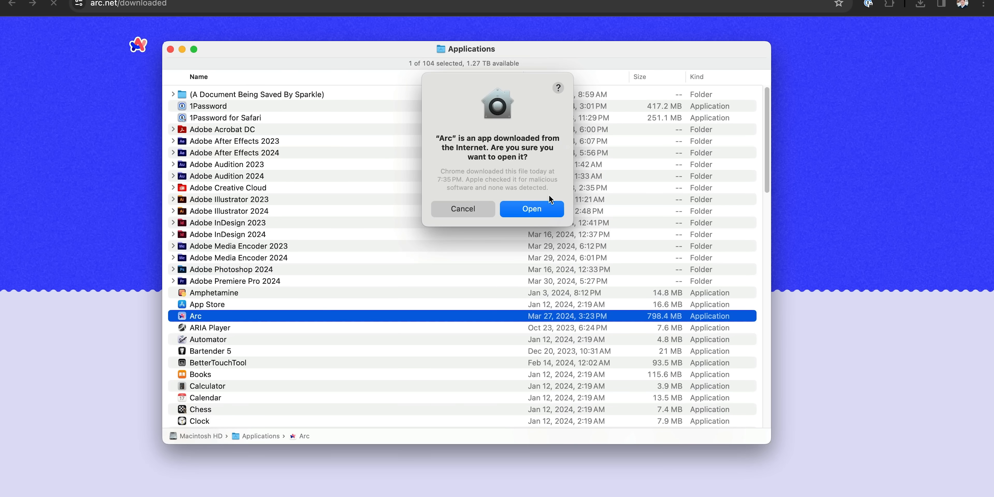
Open the downloaded Arc app and add X and Gmail to YouTube and Google Calendar as favorite sidebar apps.
click(542, 209)
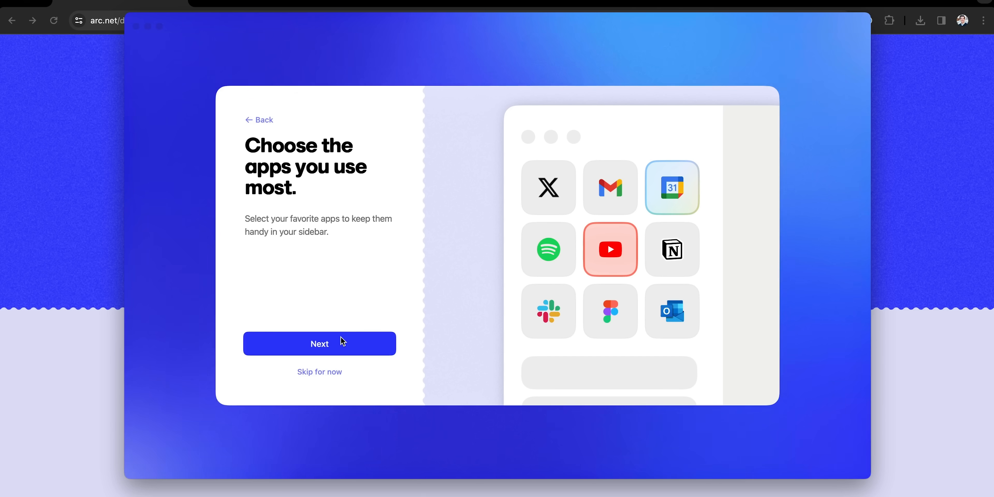
click(557, 198)
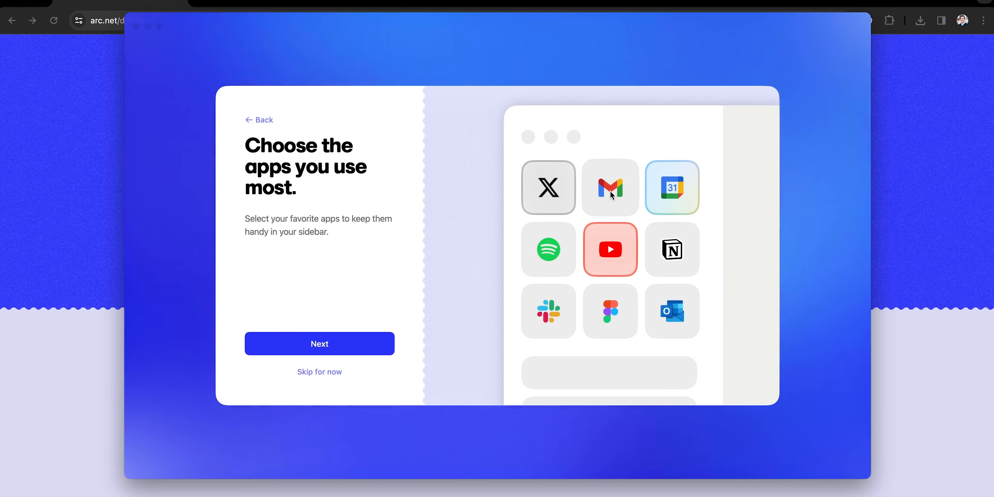
click(609, 190)
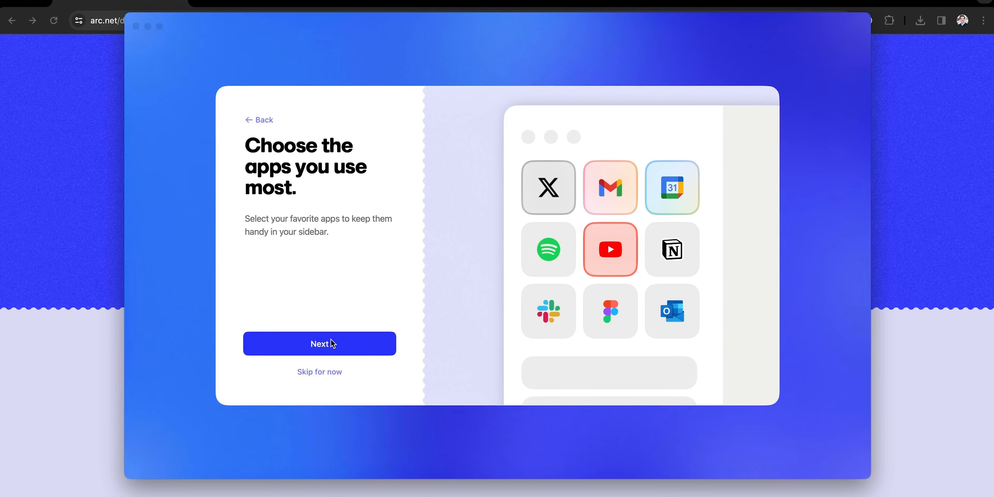
click(333, 343)
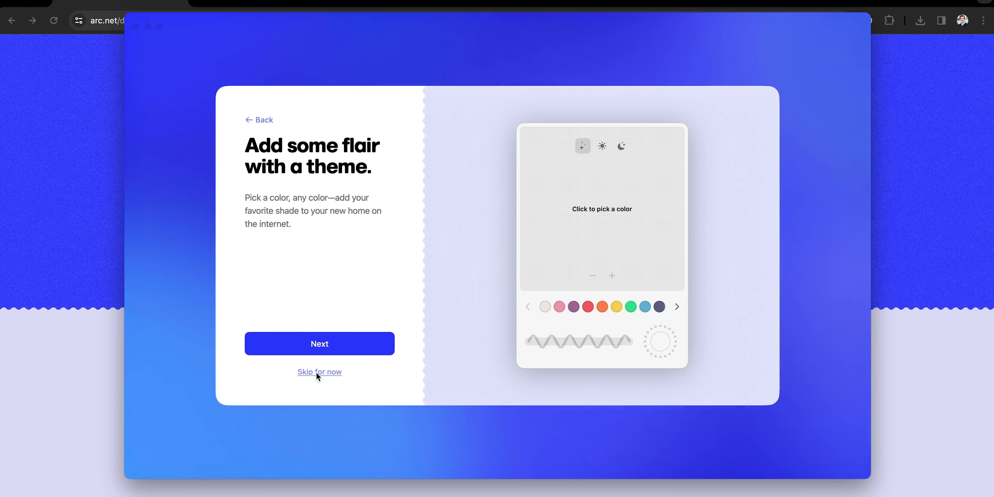
Finish the onboarding by skipping the theme, declining Arc Max and keeping the option not to make Arc the default browser.
click(316, 372)
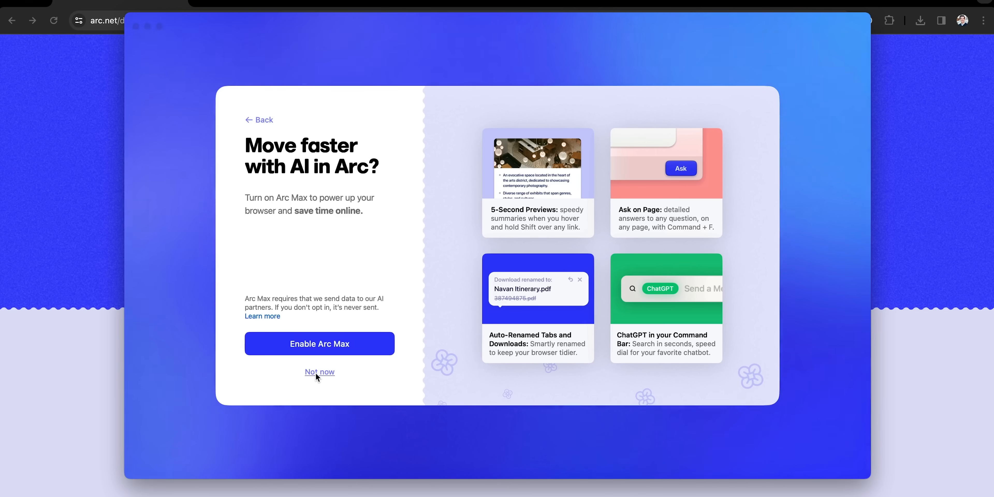
click(317, 372)
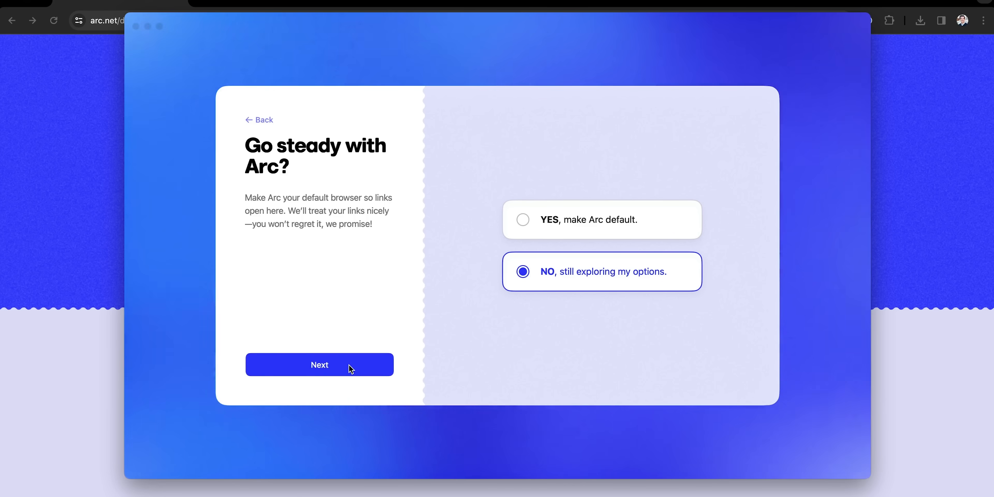
click(349, 368)
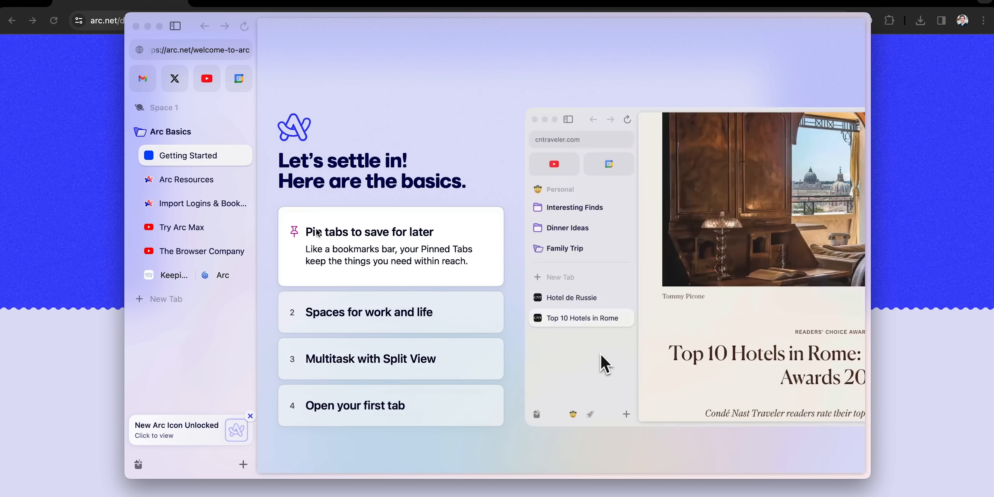
Enlarge the browser window and view the getting-started tips on Spaces and Split View.
drag(395, 29, 270, 0)
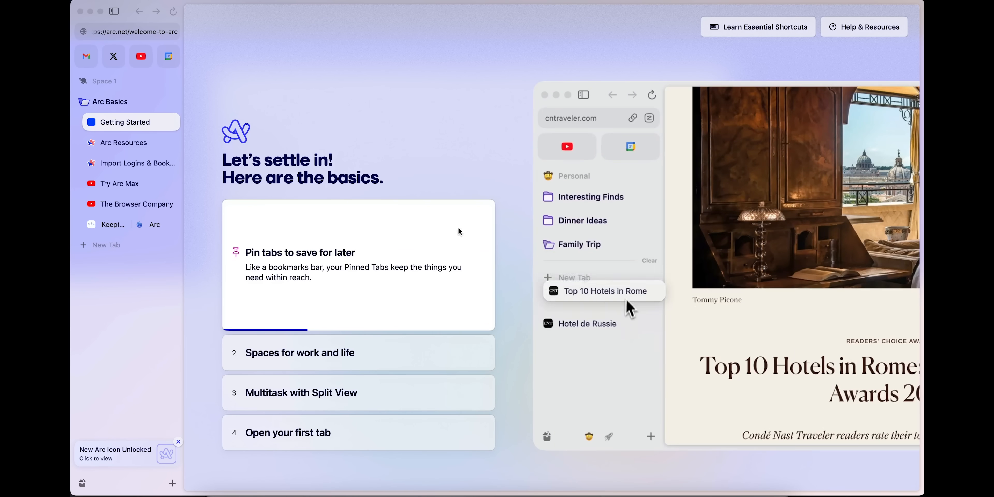
click(302, 369)
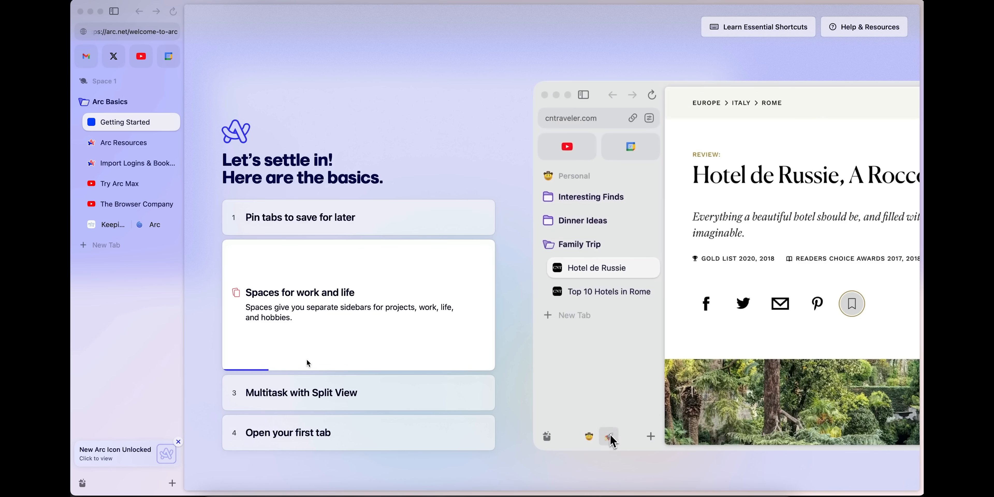
click(310, 393)
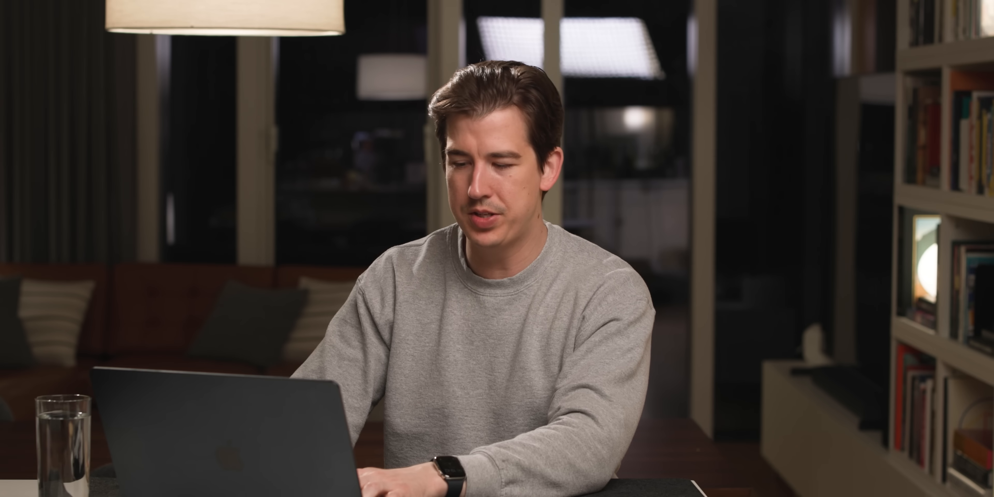
Search for "chipotle nutrition facts" in a new tab and look through the results.
key(super+t)
text(chipotle nutrition fac)
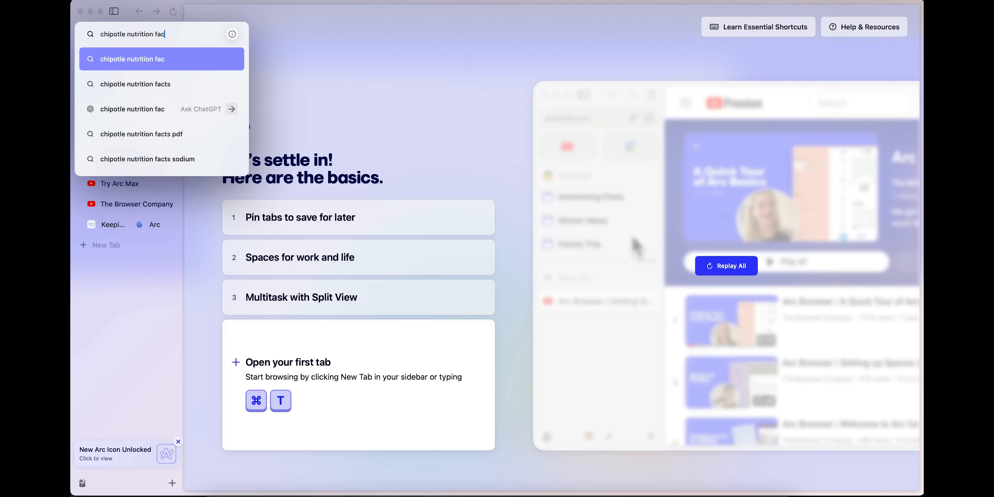
key(Return)
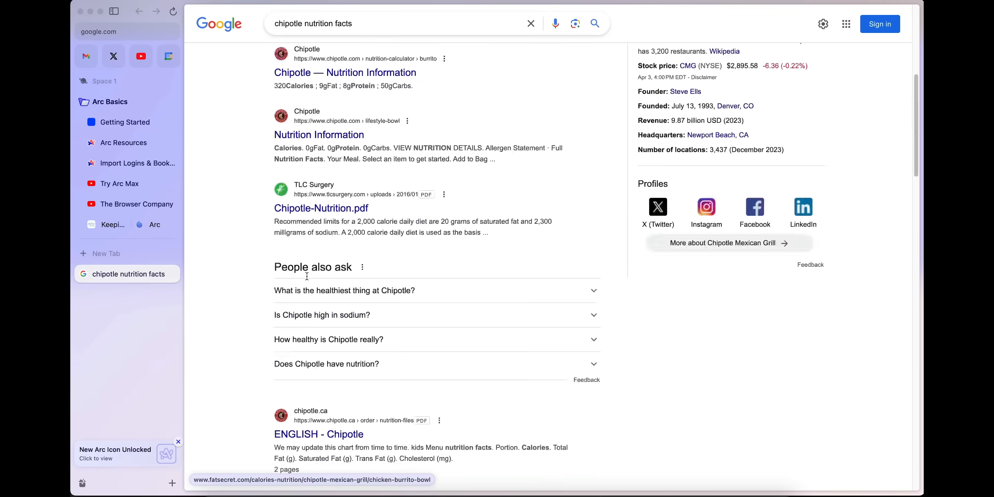
scroll(311, 262, down, 10)
scroll(312, 263, down, 10)
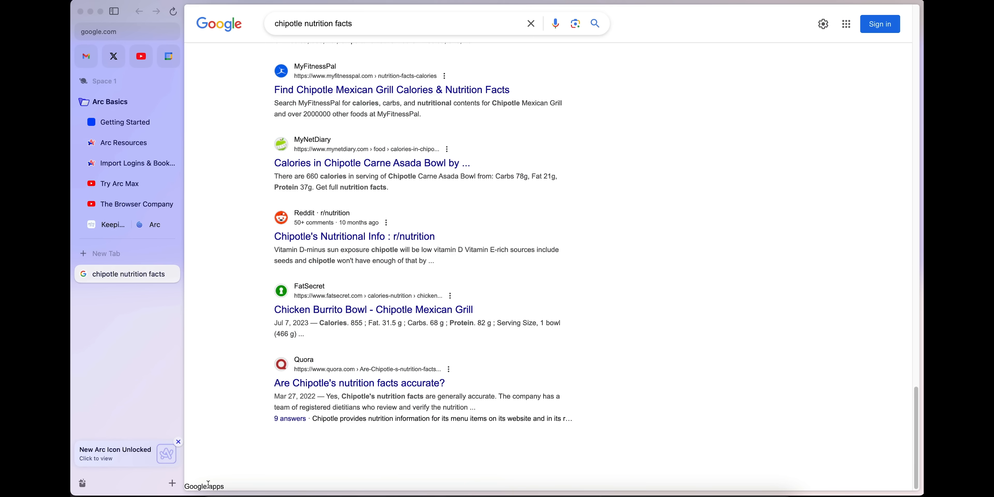
Switch to Chrome and look through its Google results for "chipotle nutrition facts" for comparison.
click(228, 447)
click(242, 494)
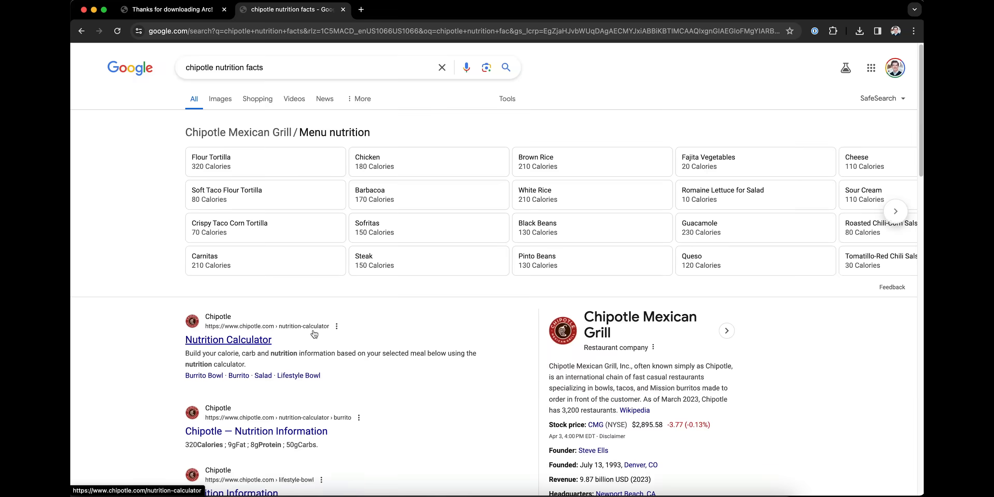
scroll(313, 334, down, 15)
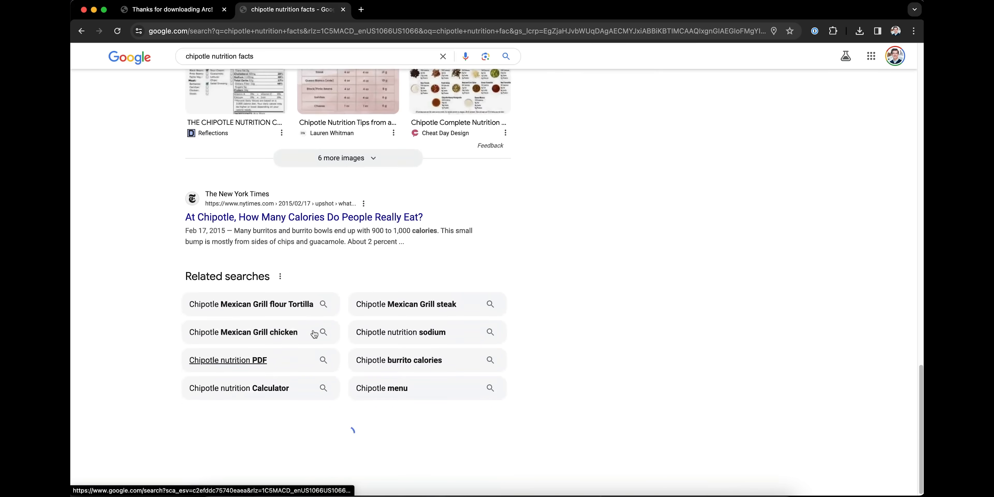
scroll(315, 334, down, 20)
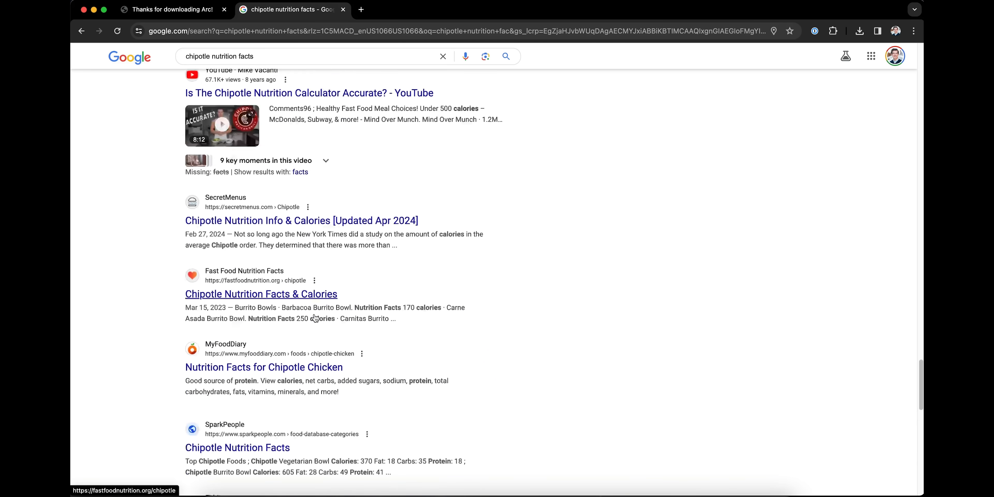
scroll(318, 312, down, 20)
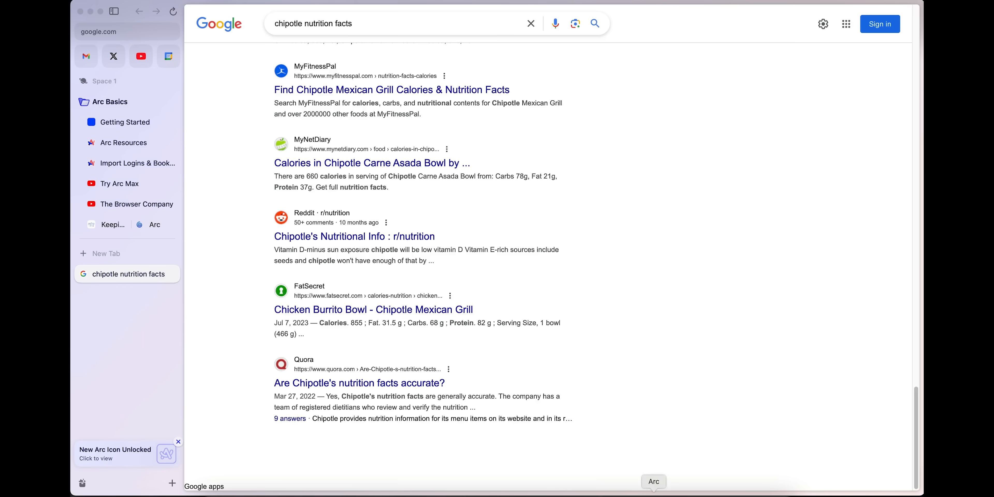
Switch back to Arc, search for "claude latest model" and choose to stay signed out of Google.
scroll(512, 314, down, 3)
scroll(513, 318, up, 15)
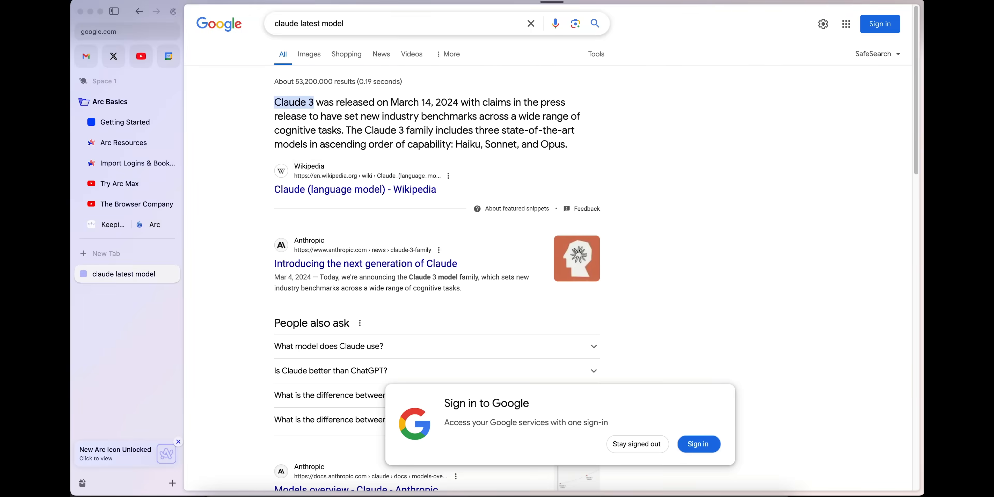
click(654, 449)
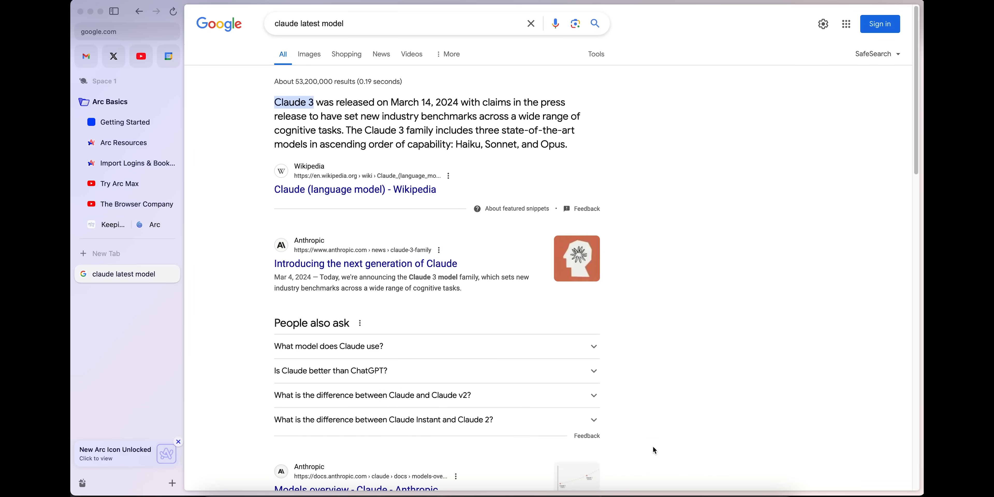
Look through the "claude latest model" results to the end of the page and load more results.
scroll(642, 403, down, 15)
scroll(643, 403, down, 15)
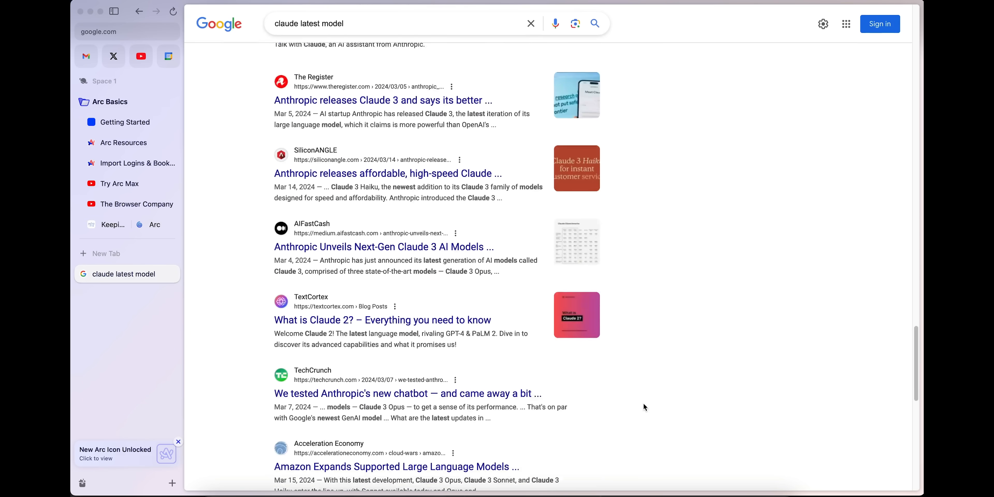
scroll(647, 388, down, 10)
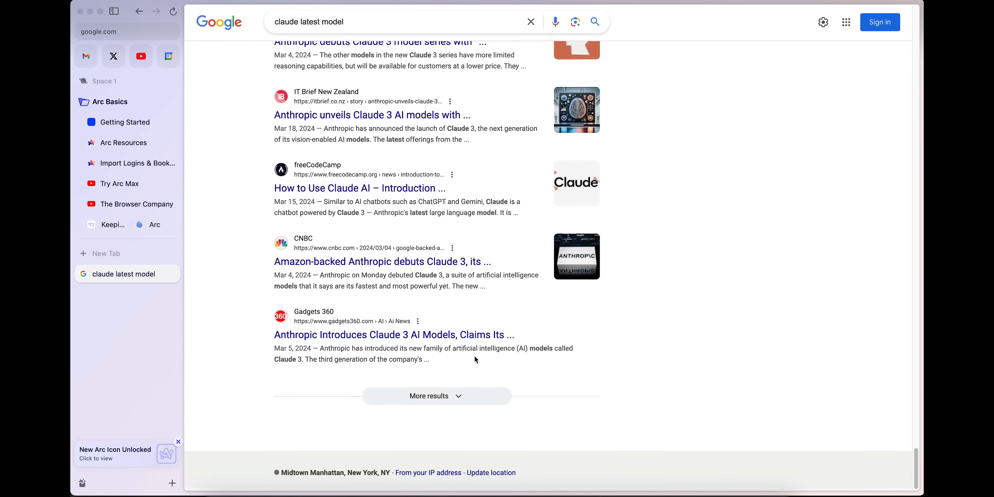
click(445, 397)
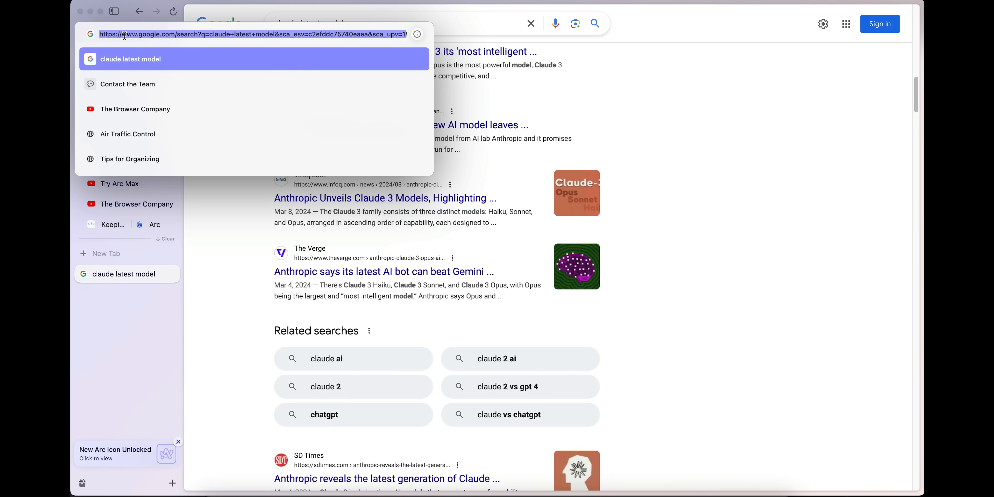
Search for "does stainless steel really neutralize garlic" in the current tab and look through the results.
text(doe)
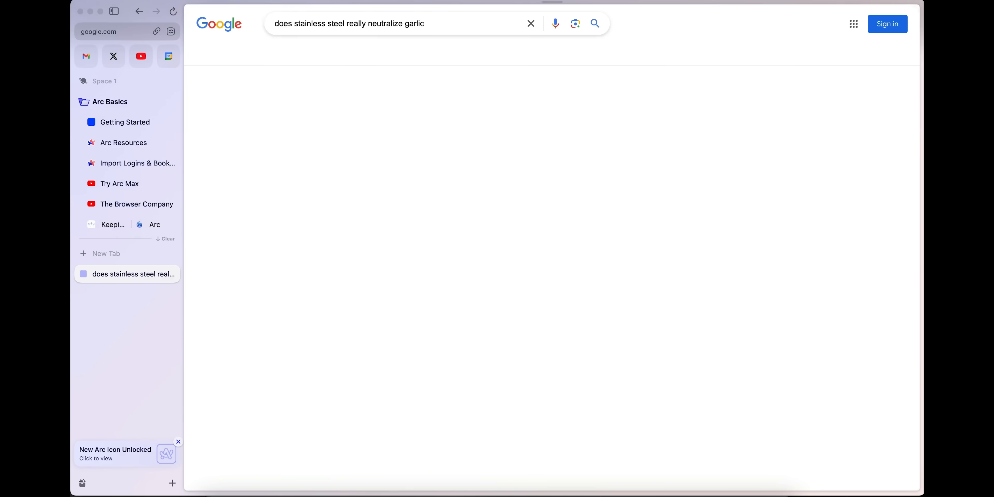
scroll(415, 189, down, 20)
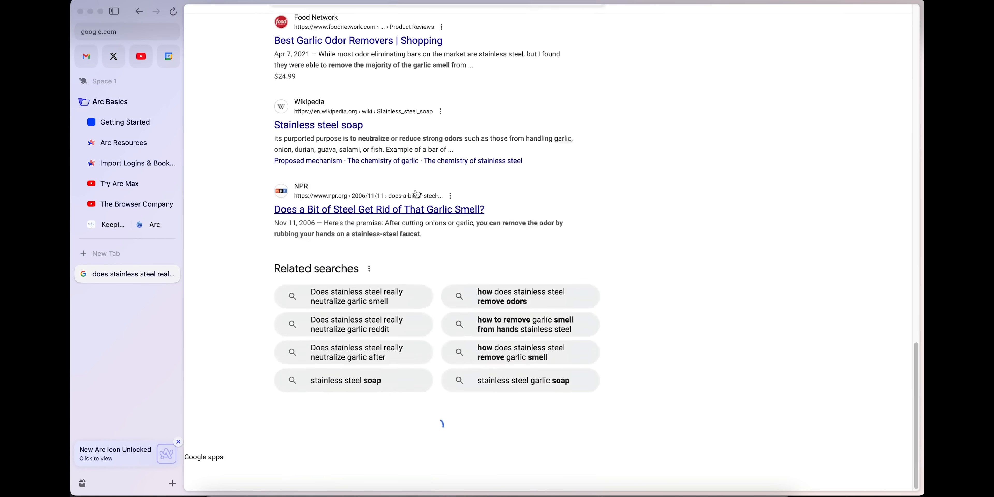
scroll(418, 181, down, 20)
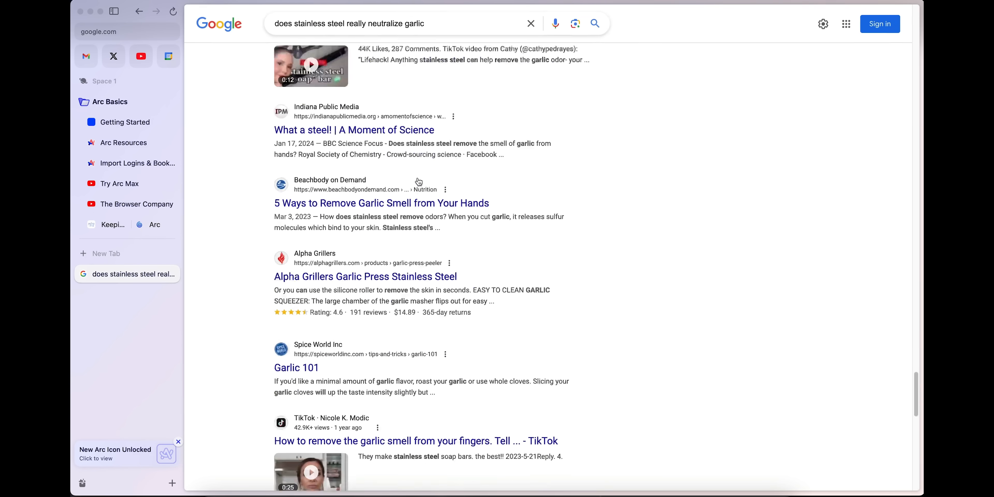
scroll(209, 468, down, 20)
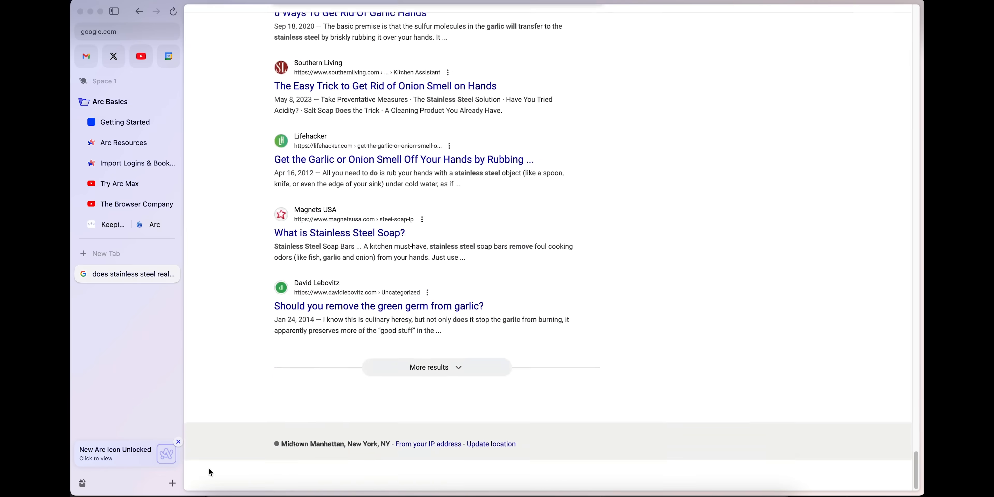
Revisit the chipotle results in the tab's history, return to the garlic results and zoom in on the featured answer.
scroll(208, 468, up, 10)
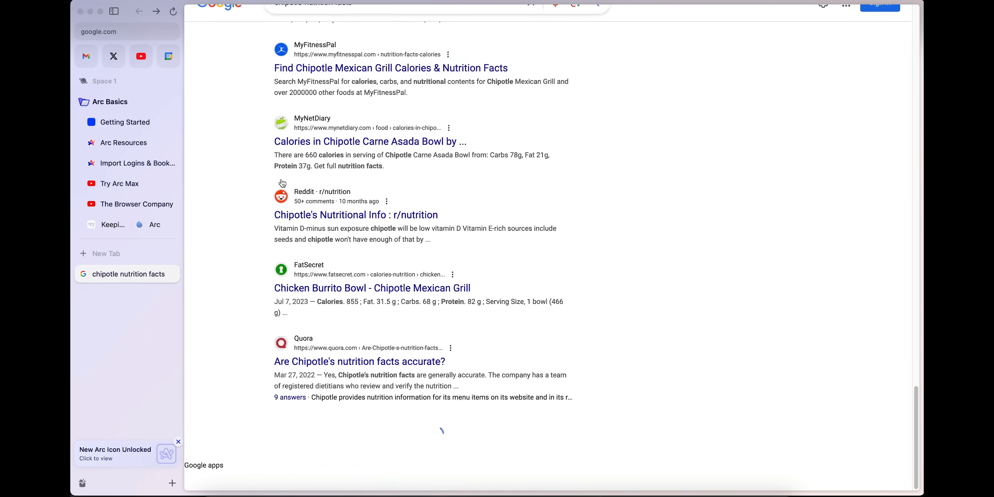
scroll(439, 433, down, 10)
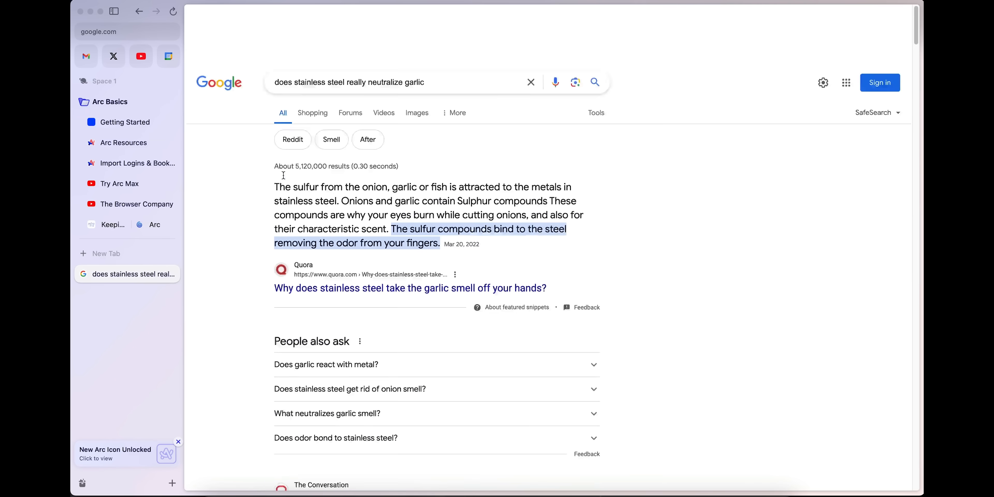
scroll(283, 174, down, 3)
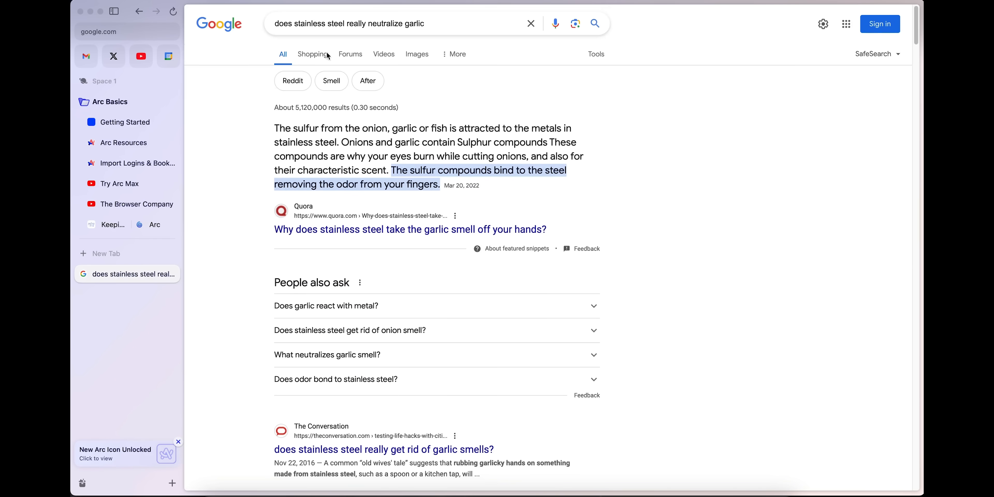
ctrl+scroll(366, 102, up, 5)
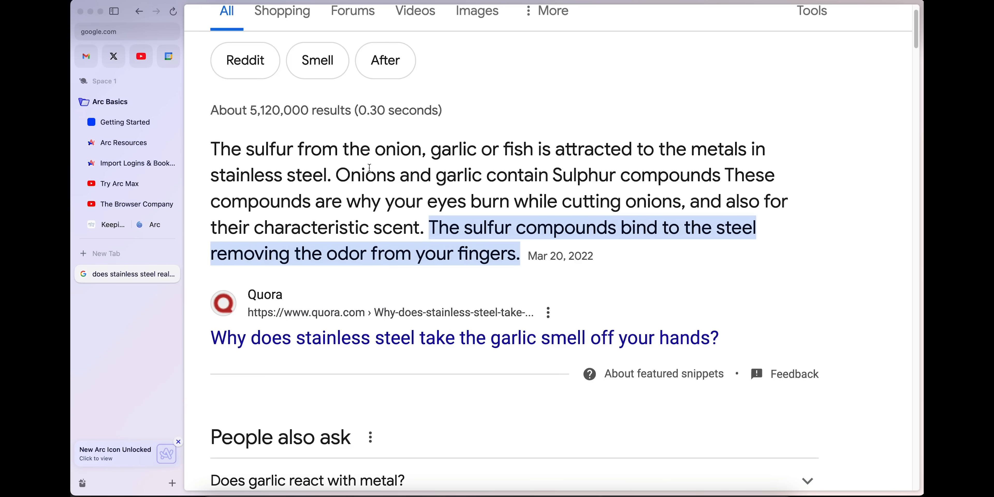
Search for "movie theaters in manhattan" in a new tab, view the theaters in Google Maps and hide the sidebar.
key(super+t)
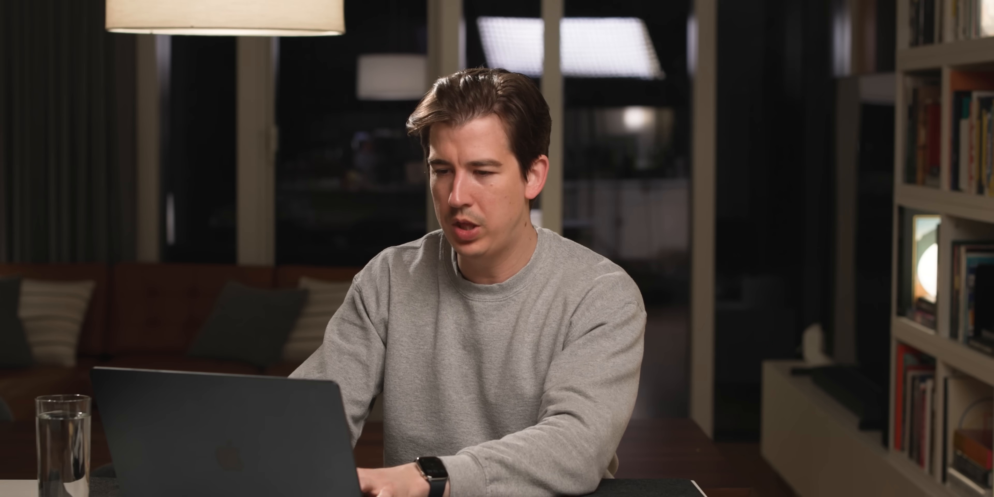
text(movie theaters in manhattan)
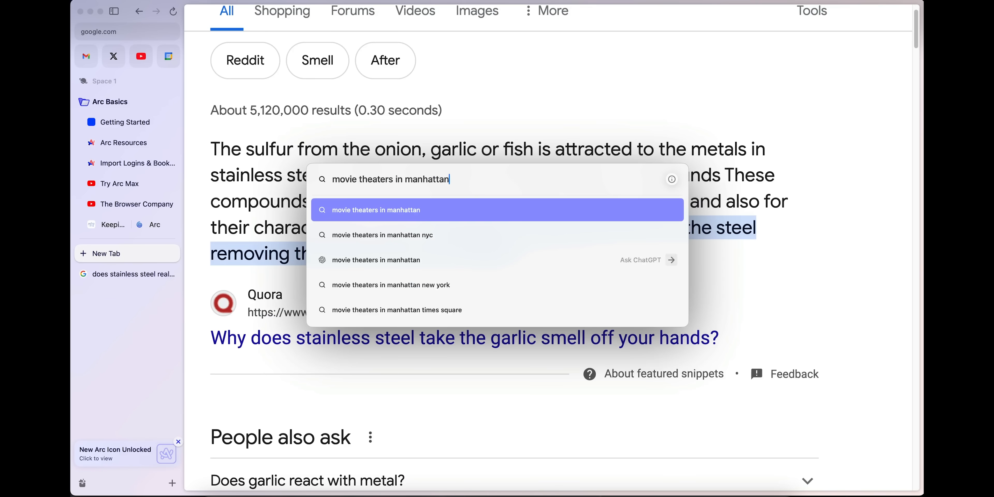
key(Return)
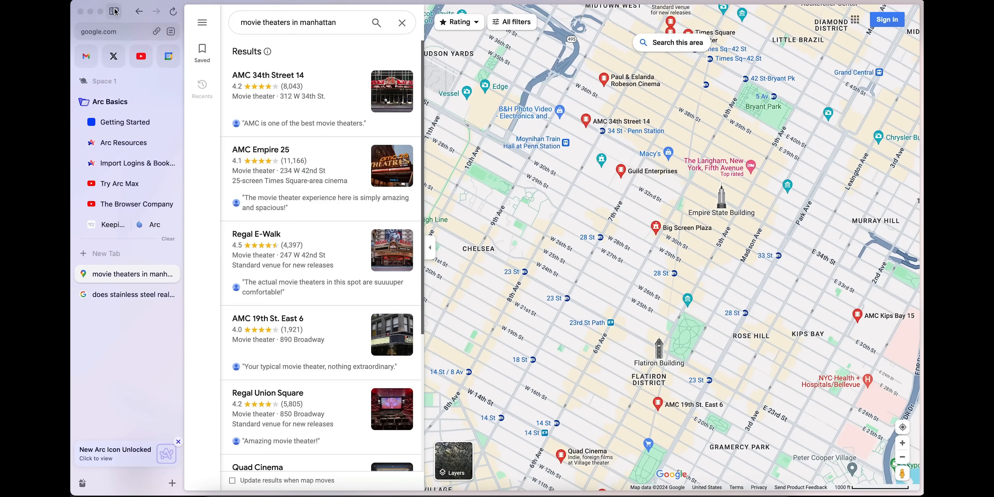
click(116, 12)
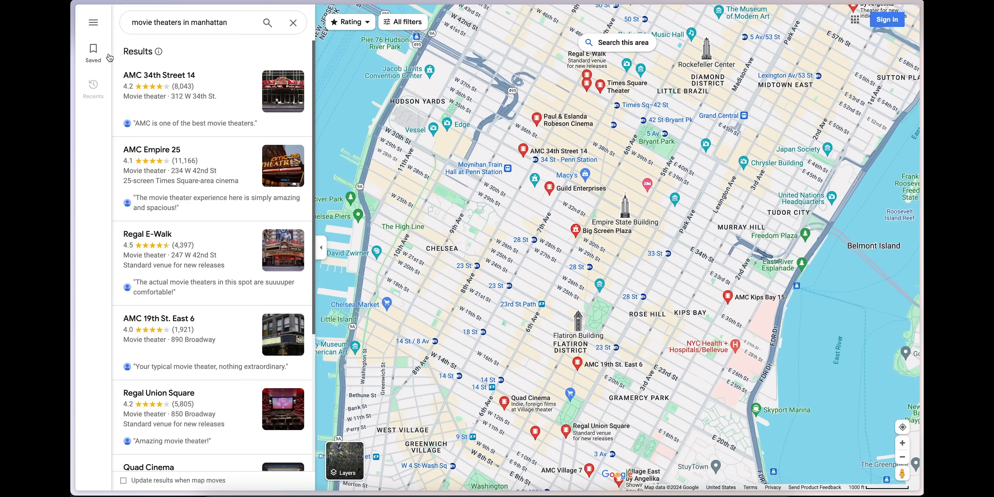
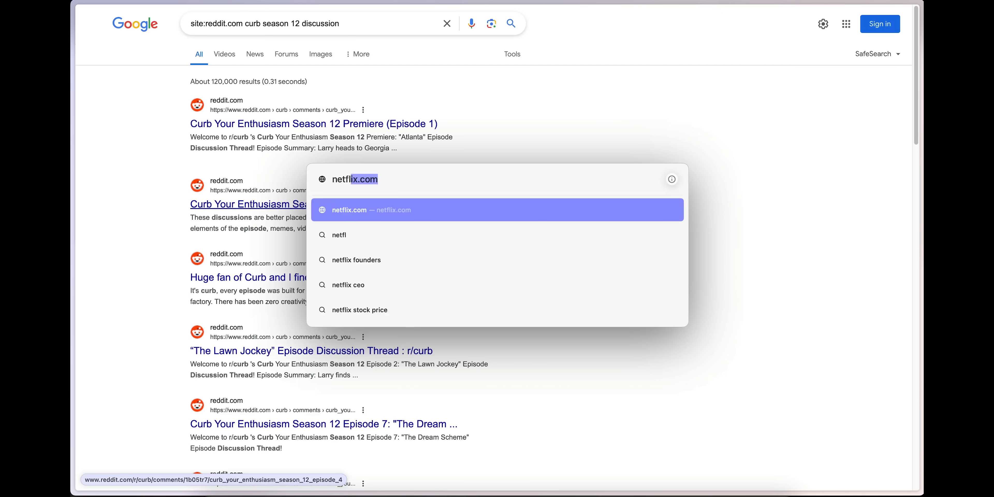
Open netflix.com and look through the title rows on its home page.
key(Return)
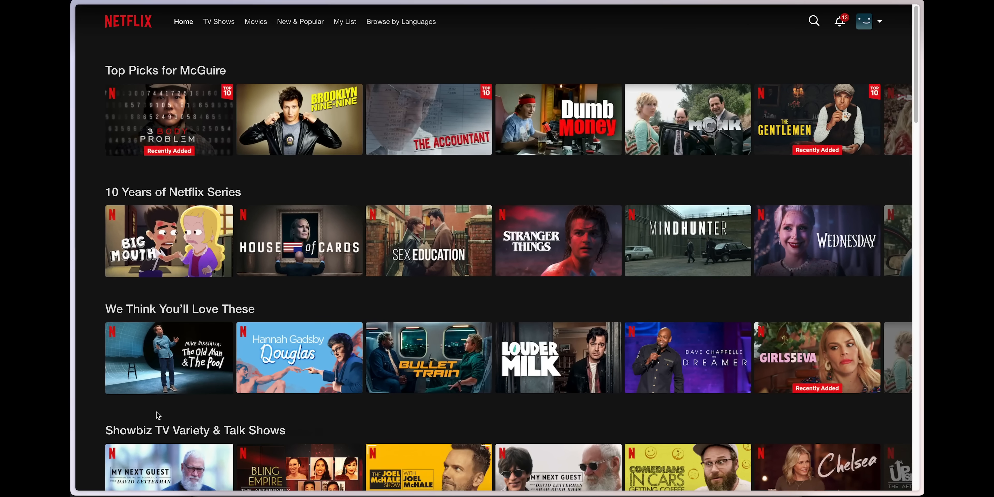
scroll(158, 416, down, 15)
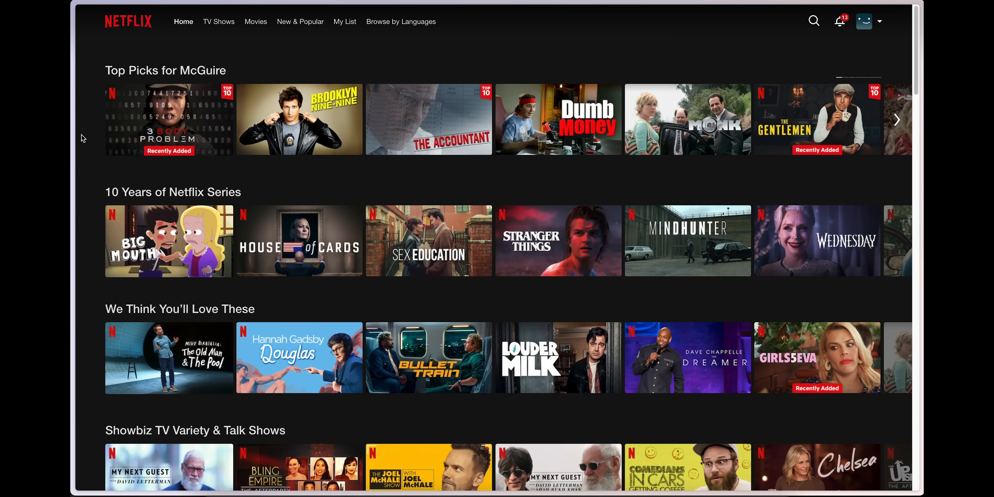
mouse_move(75, 138)
scroll(506, 109, down, 20)
scroll(505, 104, up, 15)
Load the Webflow dashboard in a new tab, open the second starter site in the Designer and dismiss the Apps notice.
key(super+t)
text(webf)
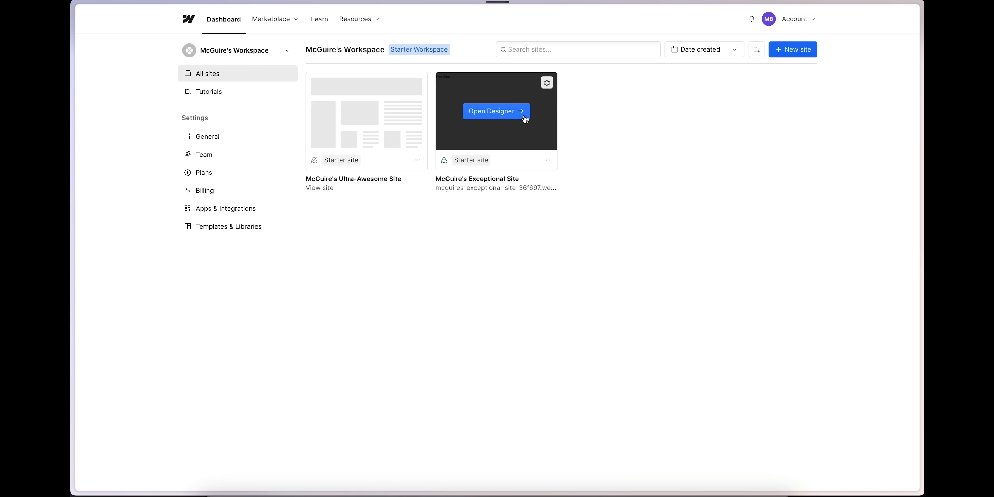
click(522, 116)
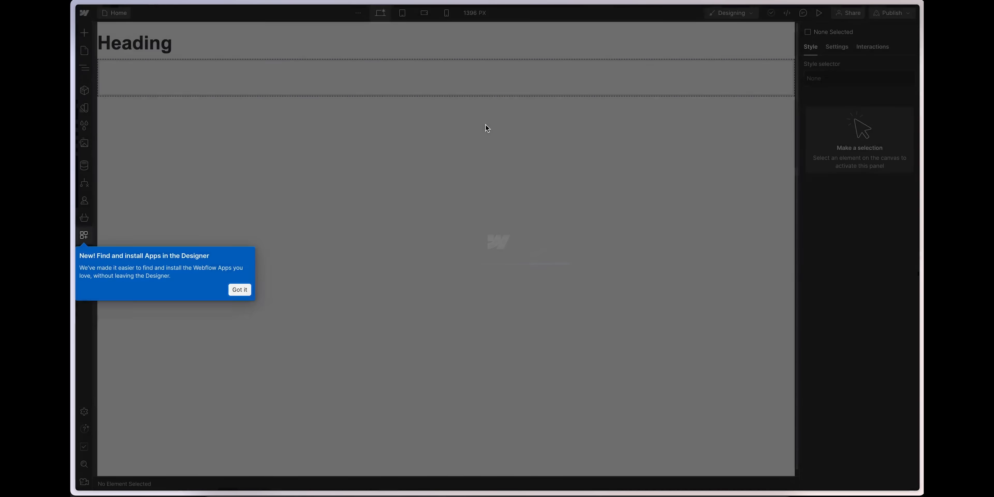
click(240, 290)
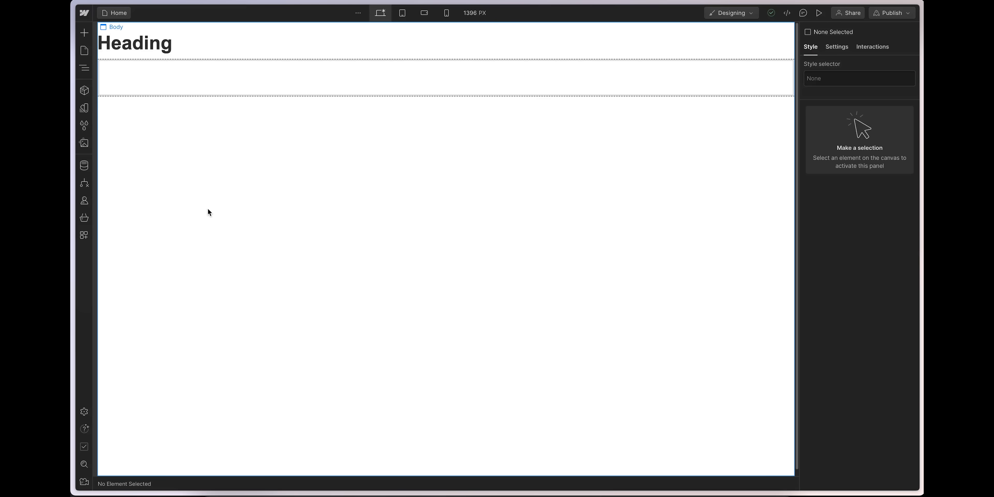
Add a div block below the existing one, size it 300 by 300 px and check the mobile landscape breakpoint.
key(a)
drag(114, 238, 296, 197)
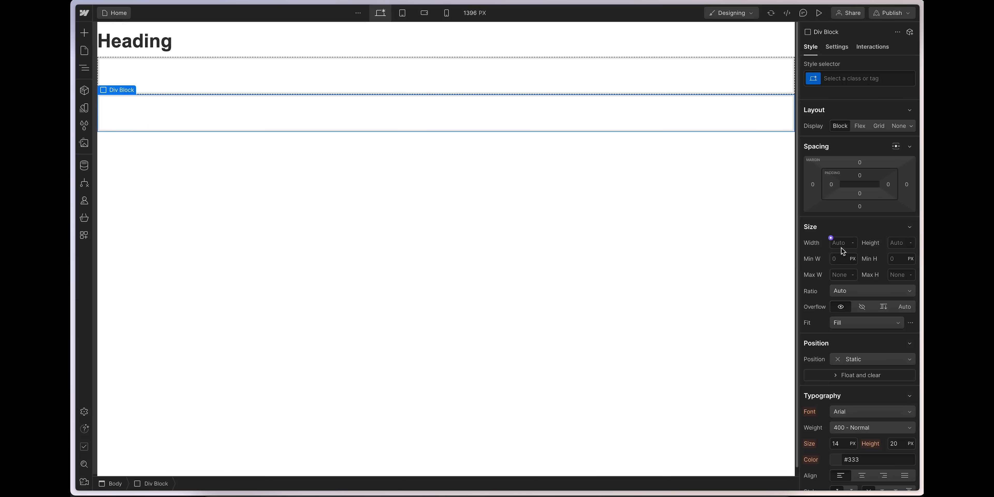
key(Return)
key(3)
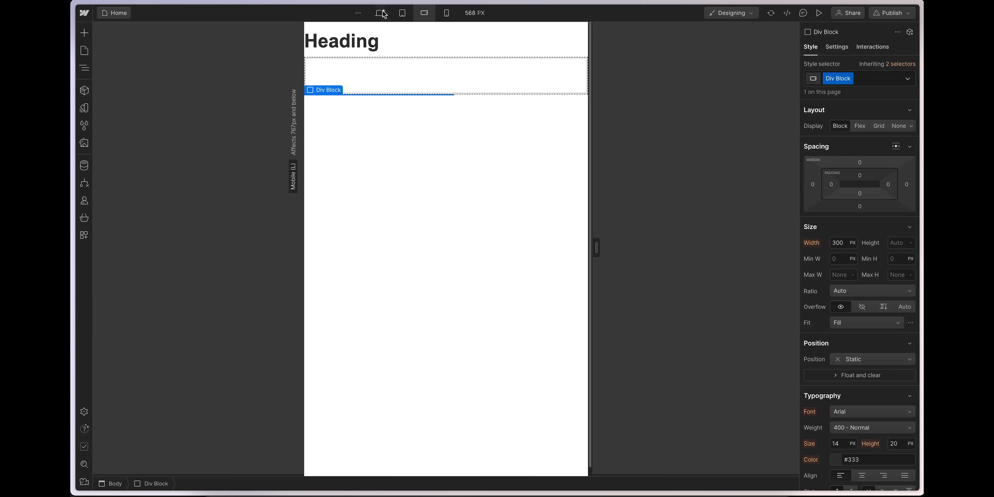
key(1)
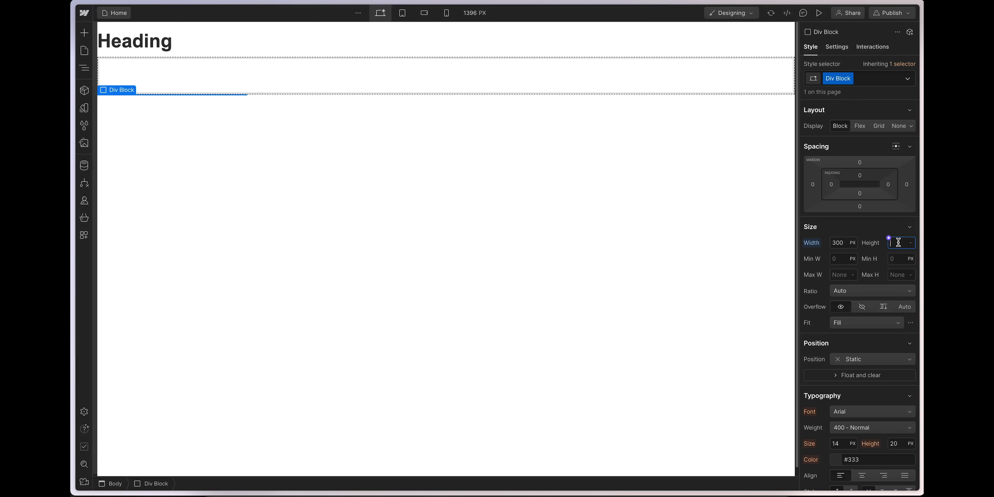
click(888, 237)
text(300)
key(Return)
Give the body a vertical flex layout with its children centered on both axes, and dismiss the align box tip.
click(485, 264)
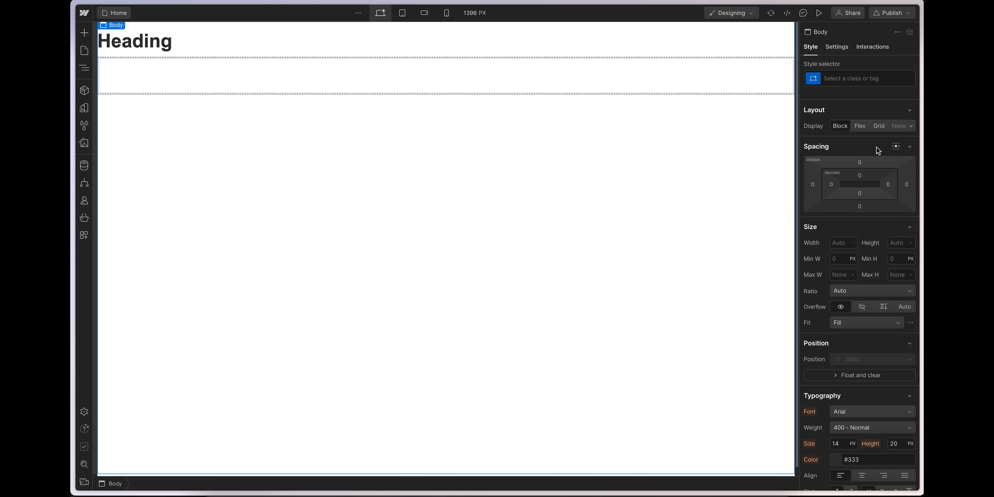
click(860, 126)
click(872, 143)
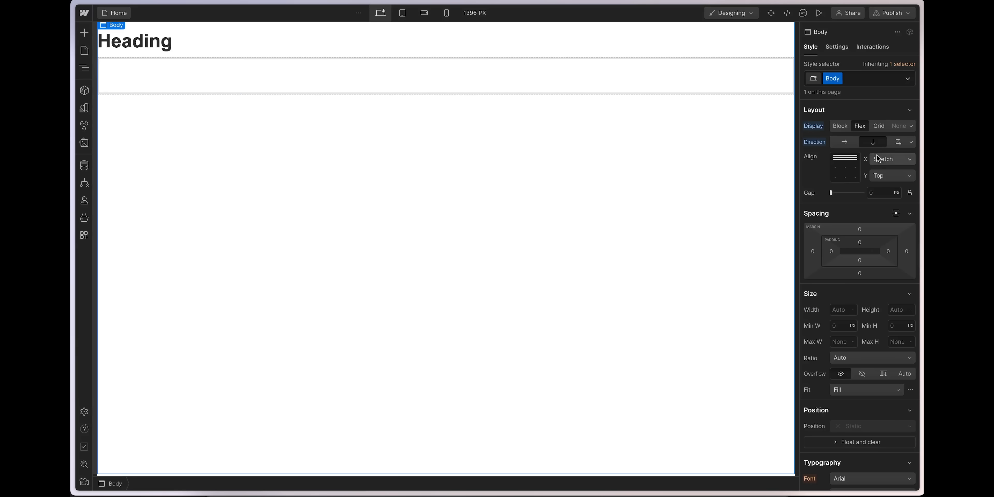
click(845, 167)
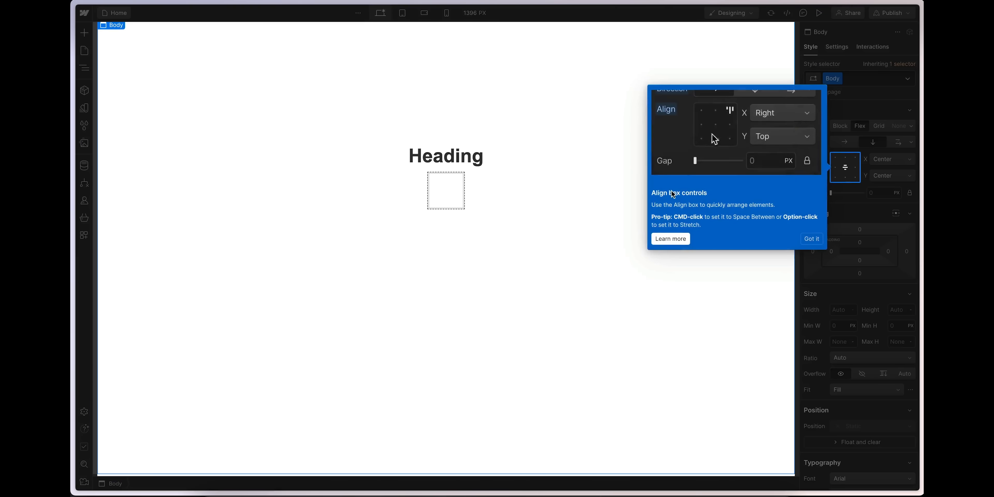
click(815, 236)
Delete the heading and the old empty div block, keeping only the 300 px div block on the page.
click(445, 194)
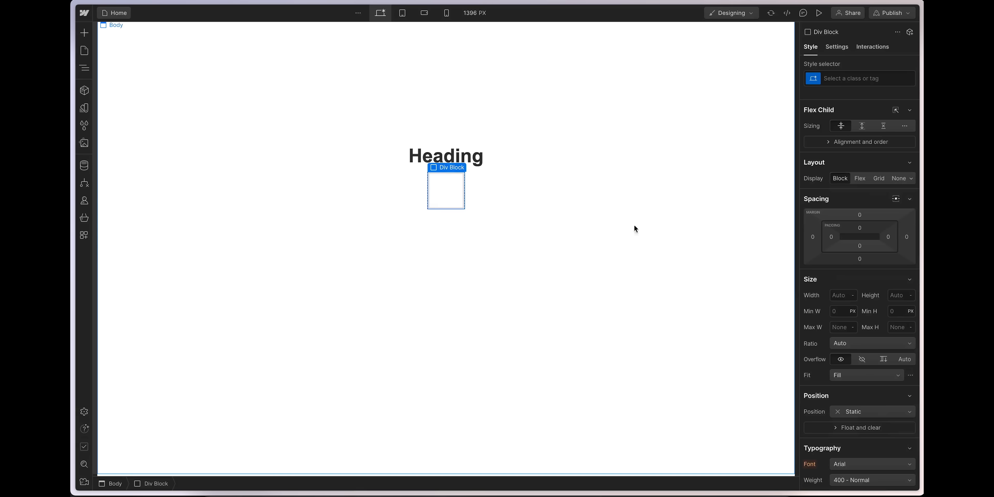
click(86, 68)
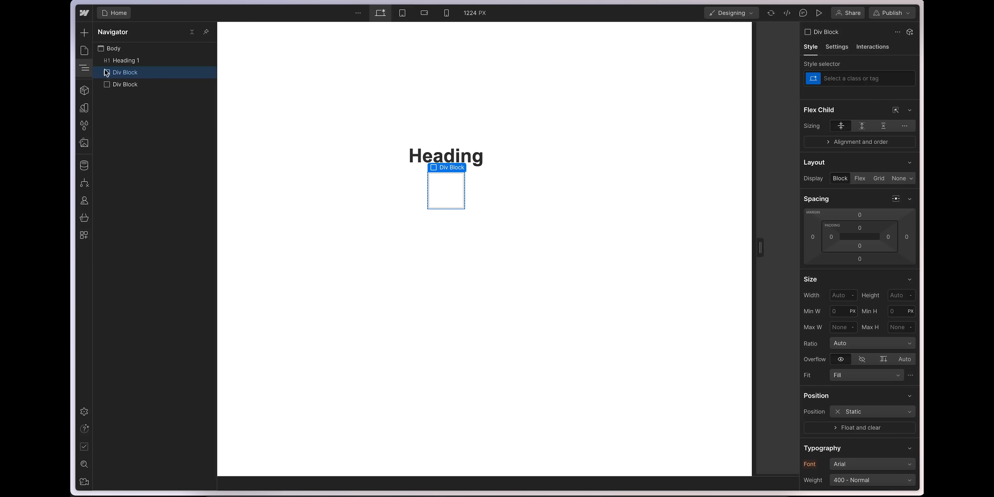
click(129, 88)
click(455, 184)
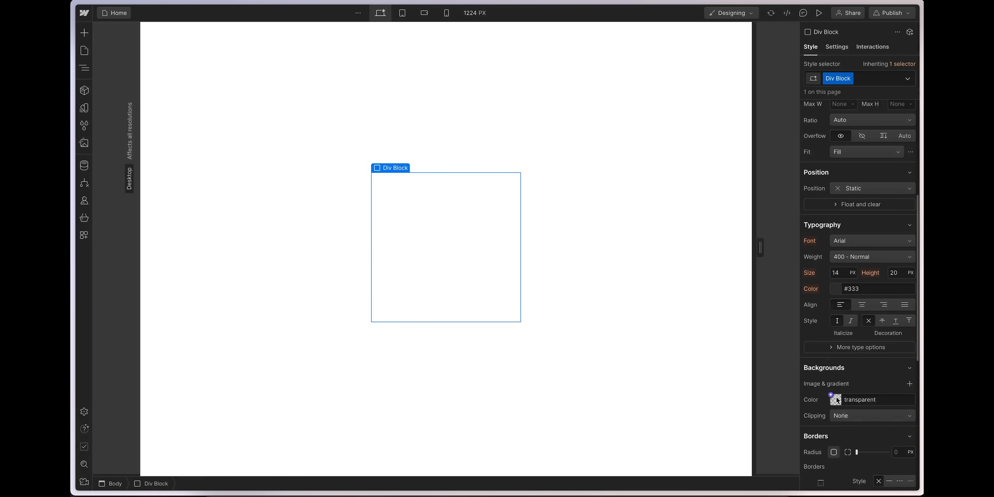
Set the div block's background color to light green #e0ffa8.
click(835, 399)
drag(831, 288, 840, 247)
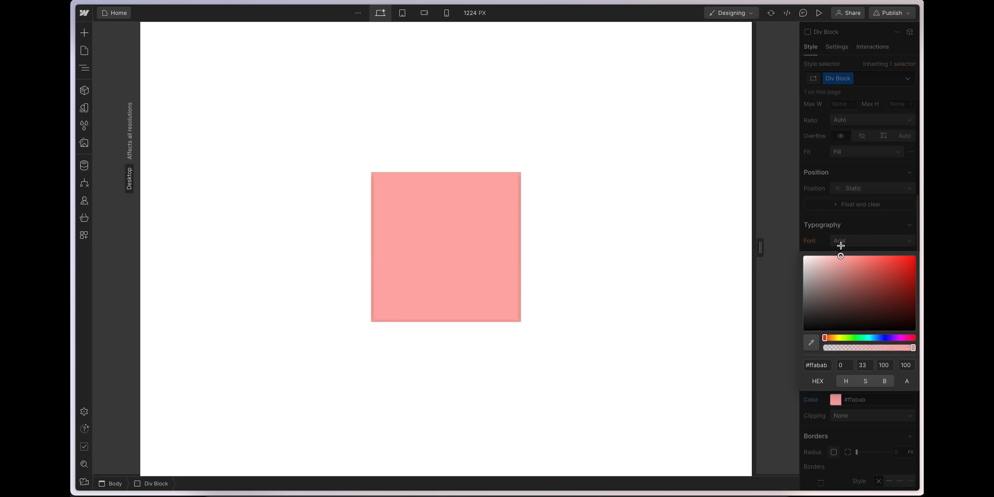
click(843, 338)
click(878, 100)
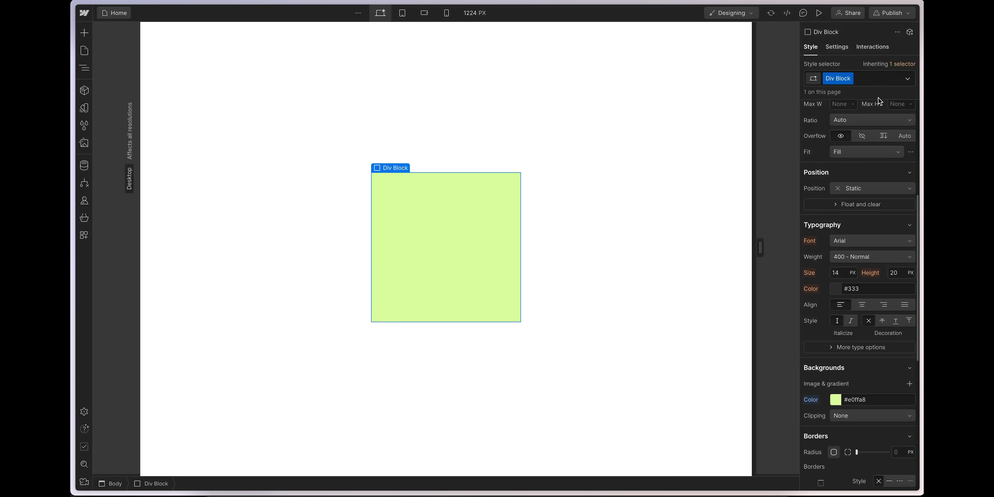
Set the body's children perspective distance to 1000 px in its transform settings.
click(644, 304)
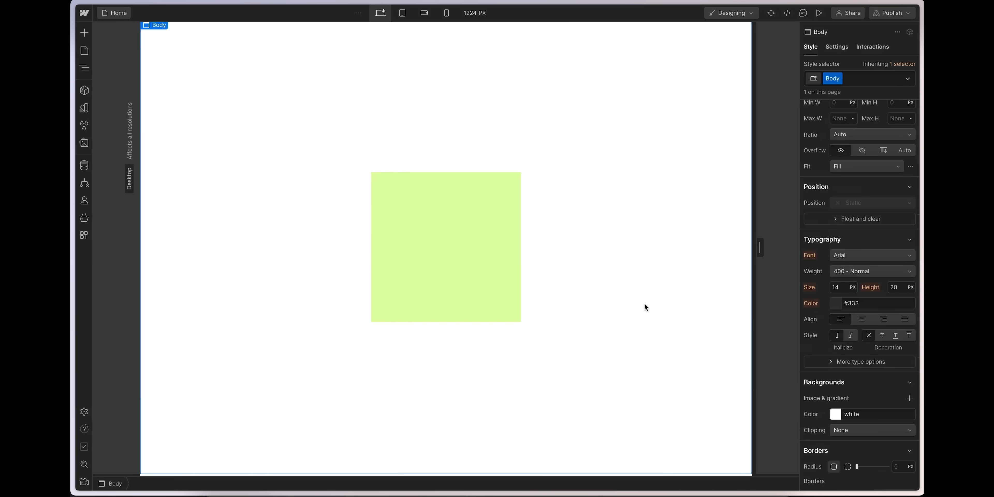
scroll(845, 348, down, 5)
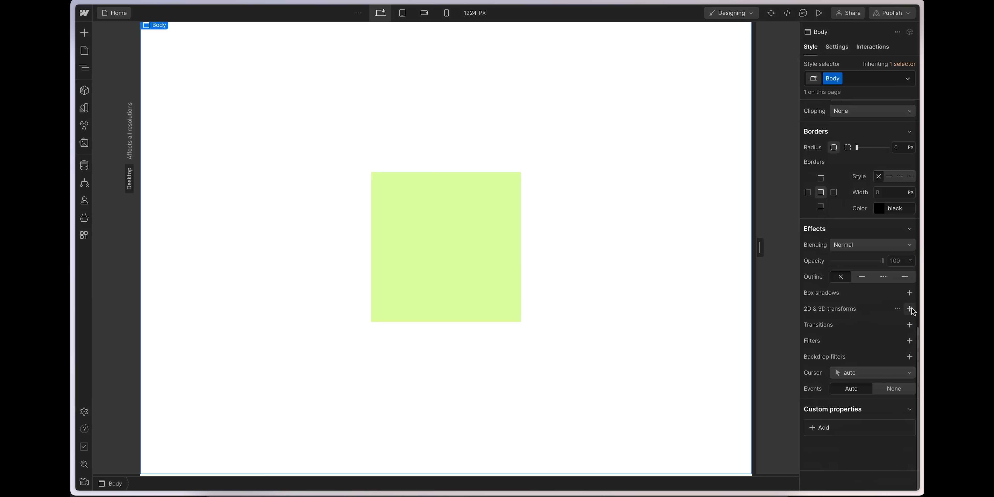
click(900, 310)
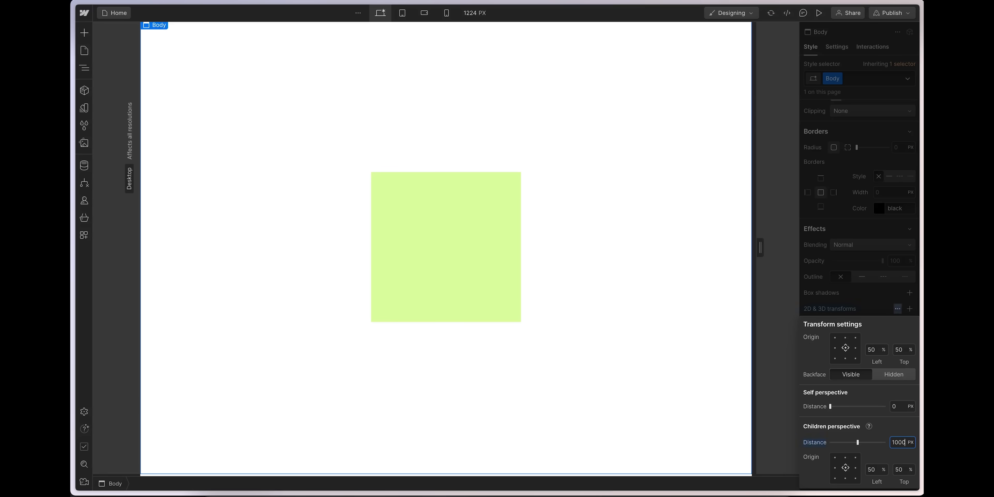
Add a "Mouse move in viewport" page trigger with the "Play mouse animation" action while the div block is selected.
click(506, 181)
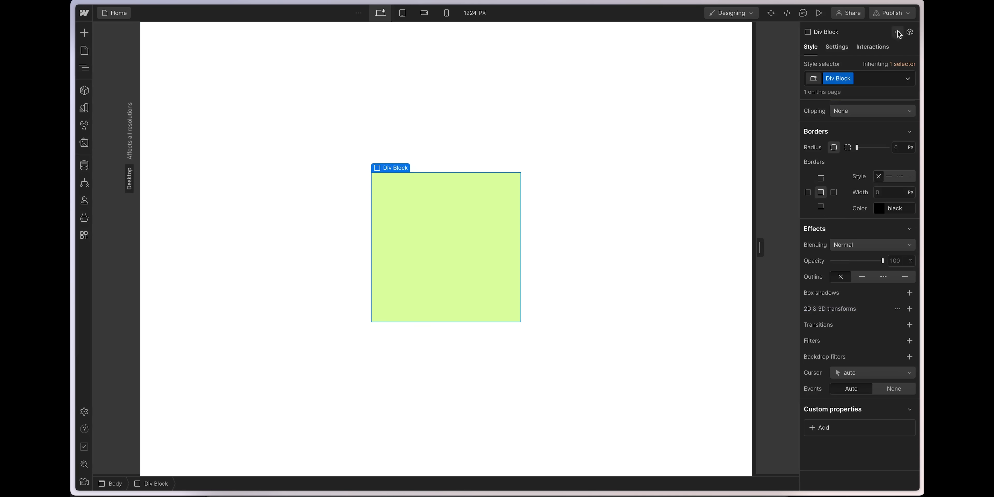
click(872, 47)
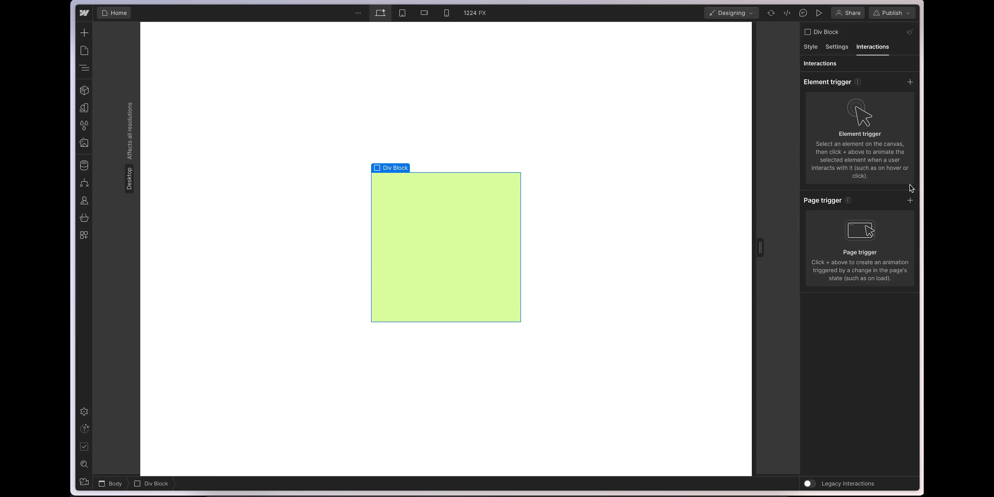
click(909, 199)
click(872, 223)
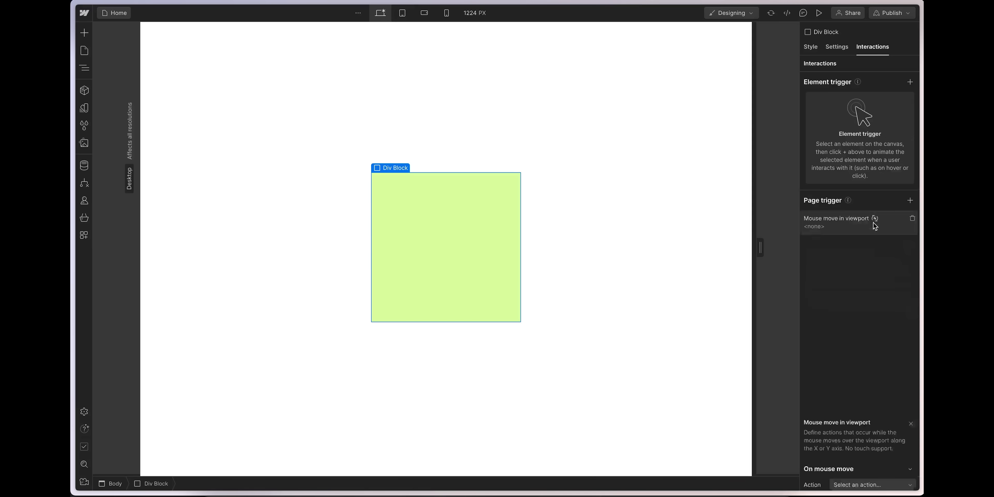
click(849, 165)
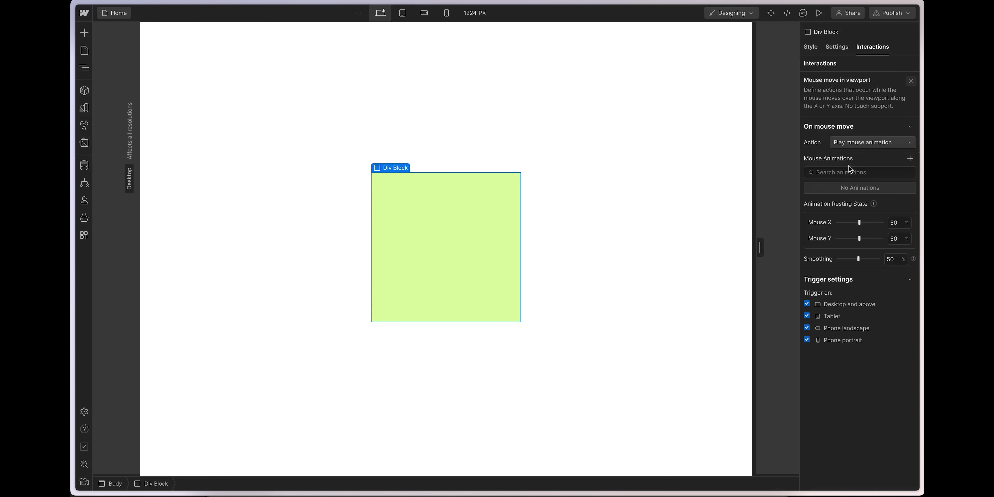
Create a mouse animation whose Mouse X action rotates the div block about Y, negatively at 0% and by 45 degrees at 100%.
click(908, 159)
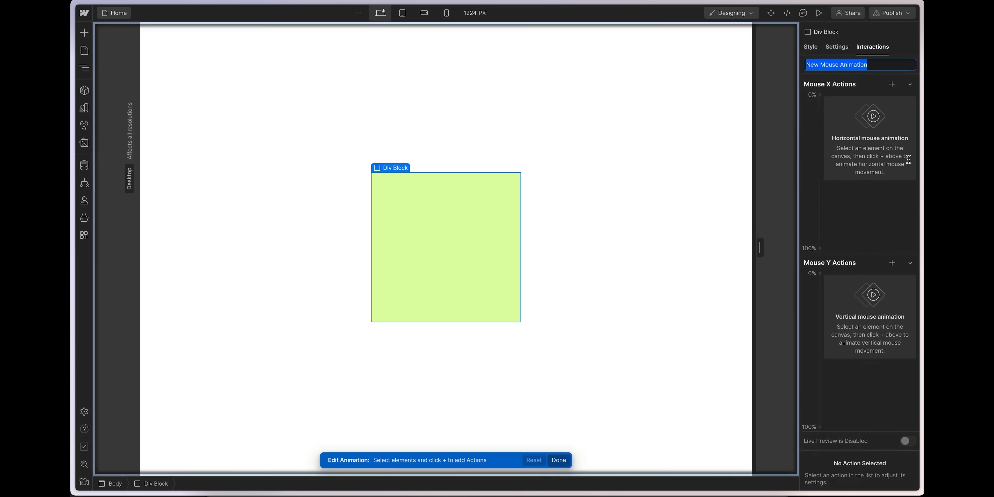
click(821, 95)
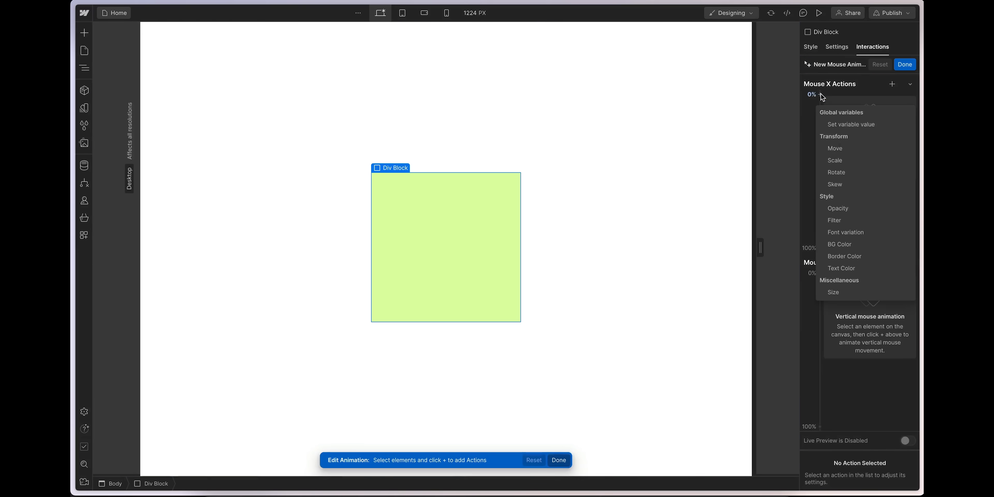
click(847, 173)
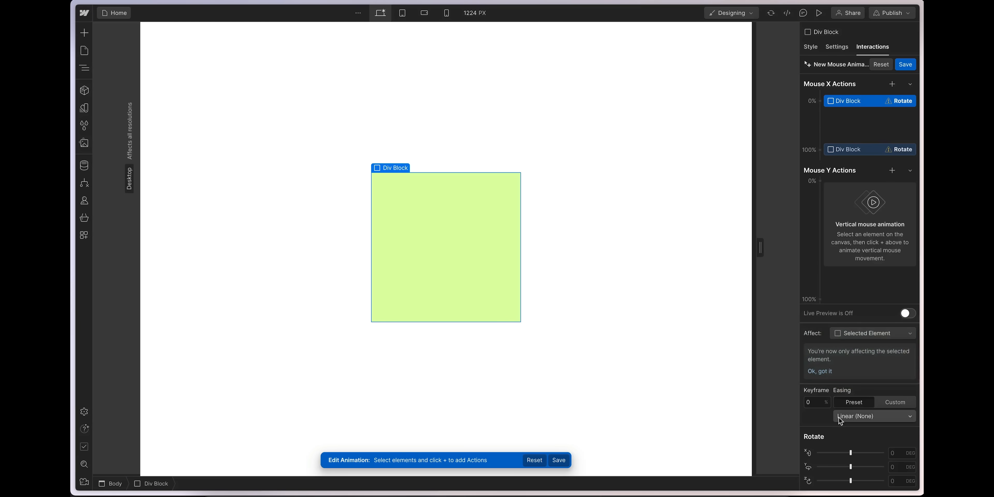
drag(847, 466, 843, 466)
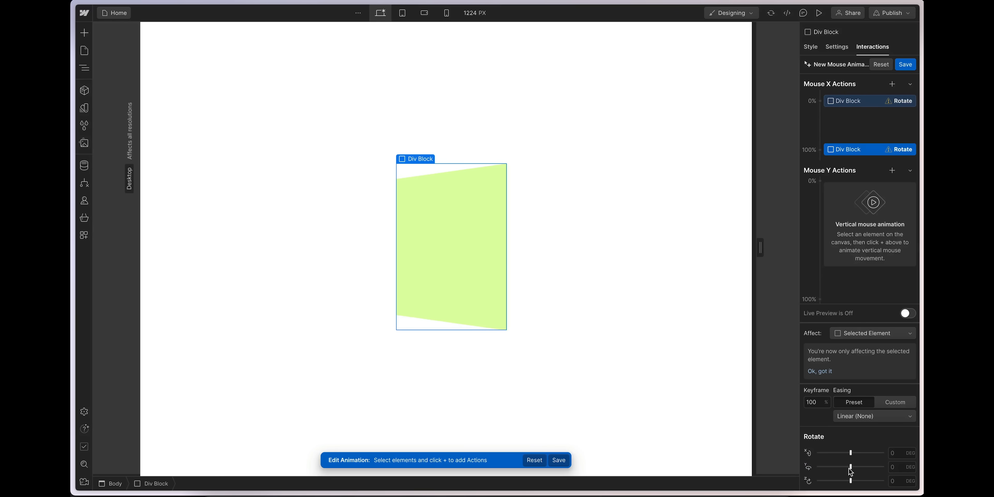
drag(850, 467, 857, 467)
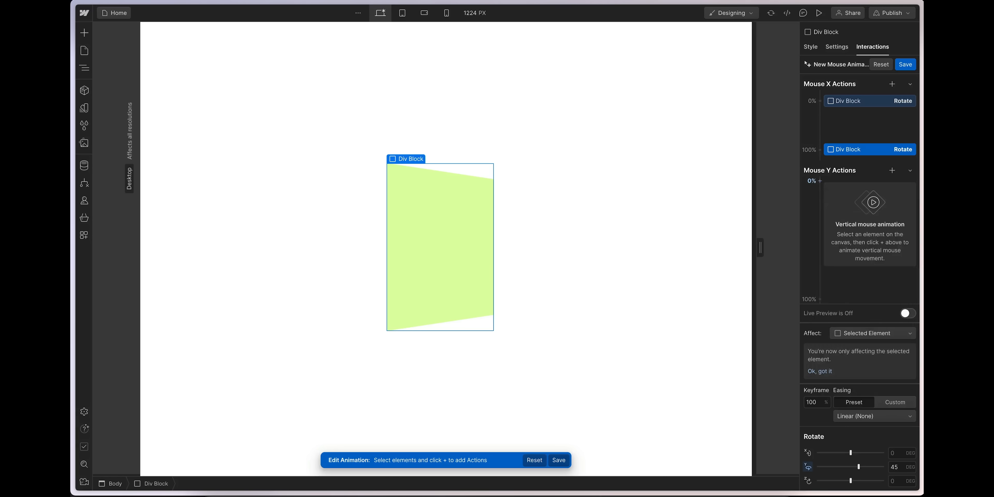
Add a Mouse Y action rotating the div block about X by 45 degrees at 0% and -45 degrees at 100%.
click(820, 181)
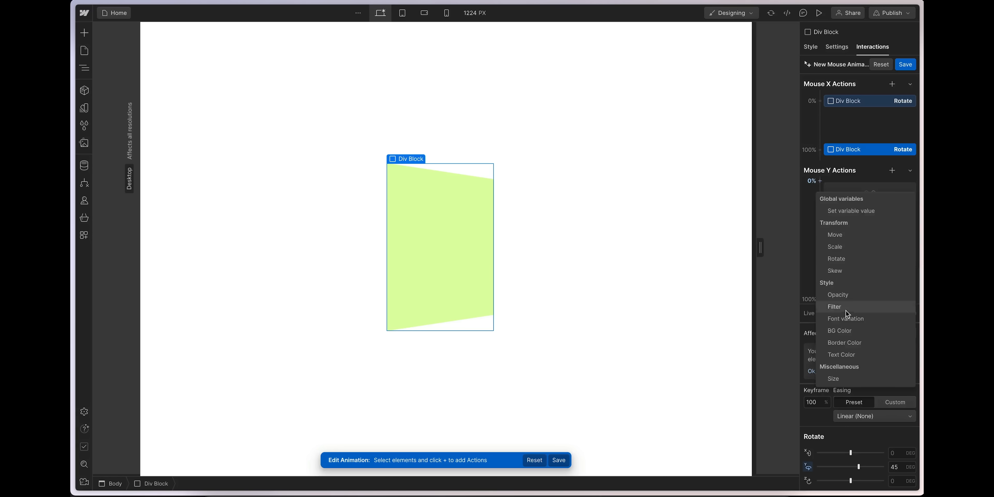
click(855, 261)
drag(851, 451, 859, 451)
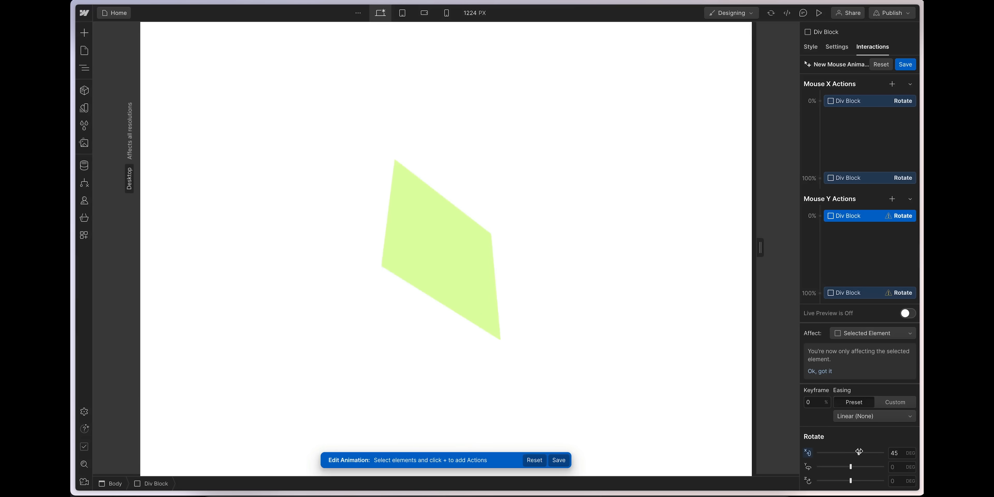
click(863, 295)
drag(851, 452, 841, 452)
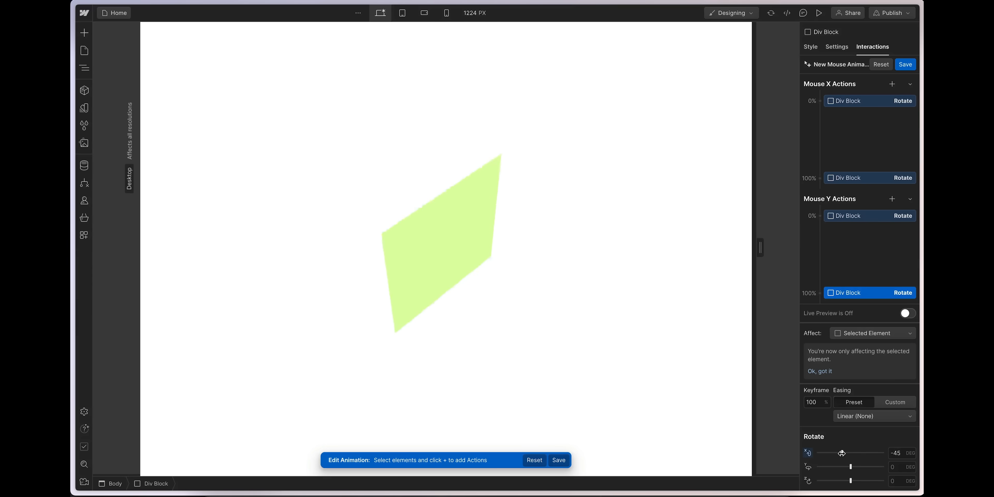
Try the mouse animation with live preview, save it and view the page in preview mode.
click(906, 313)
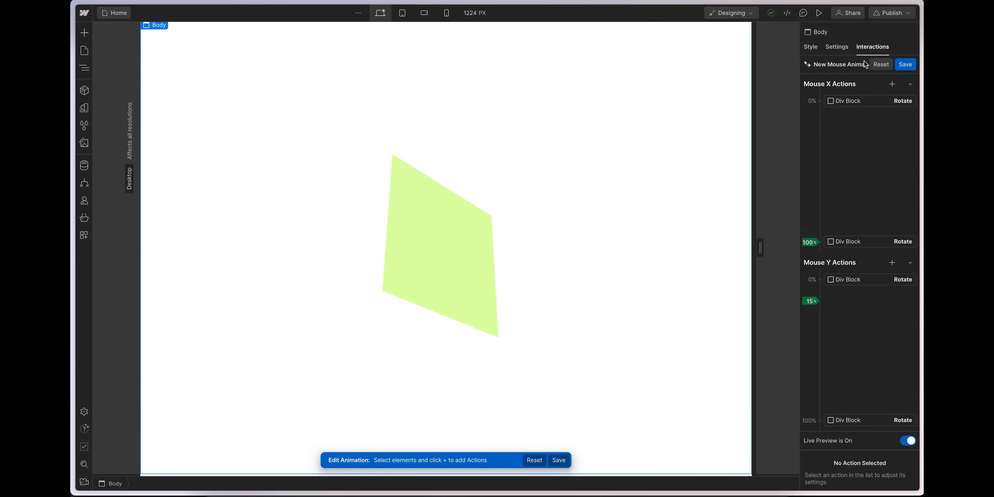
click(910, 66)
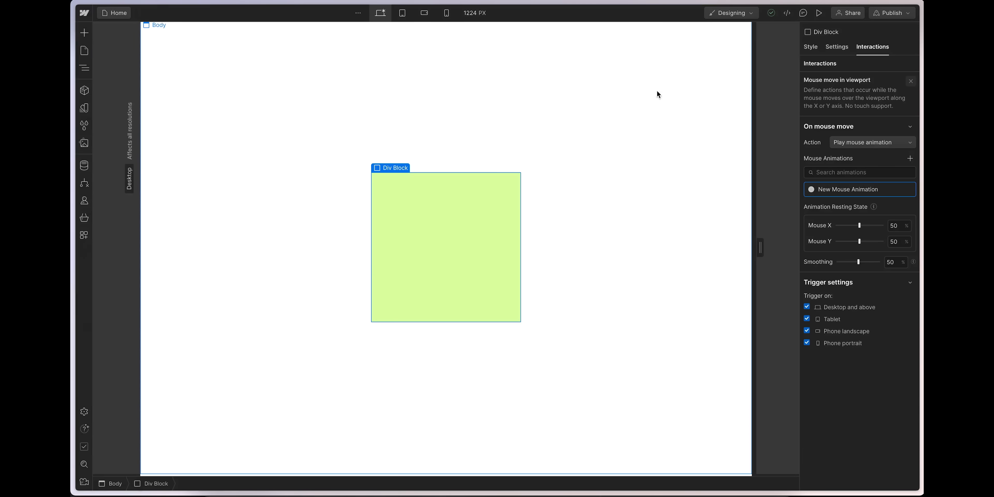
click(819, 15)
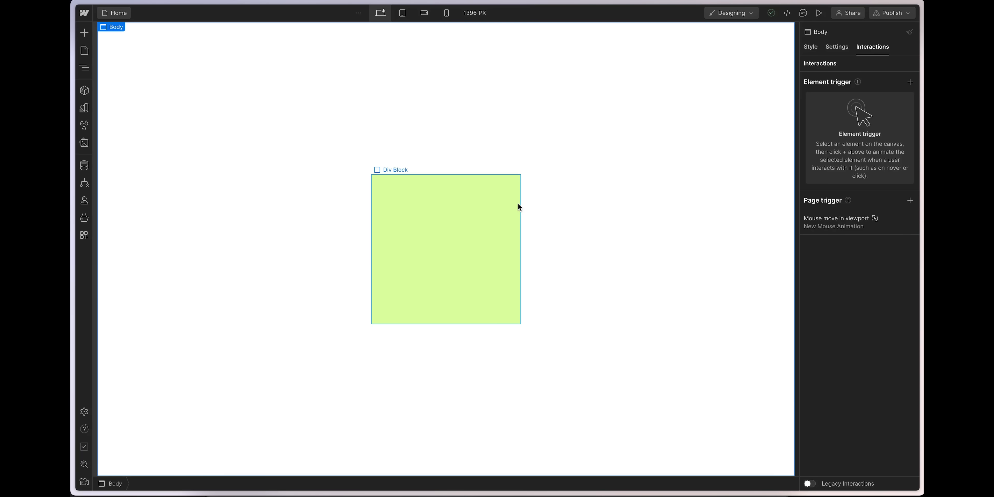
Open the theme editor for the current space, switch the browser to the dark appearance and close the editor.
key(super+e)
text(theme)
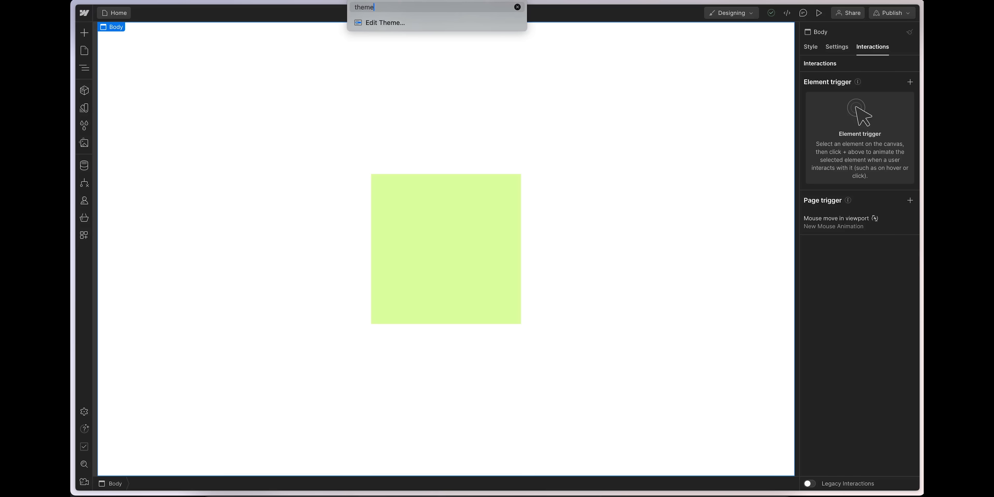
key(Return)
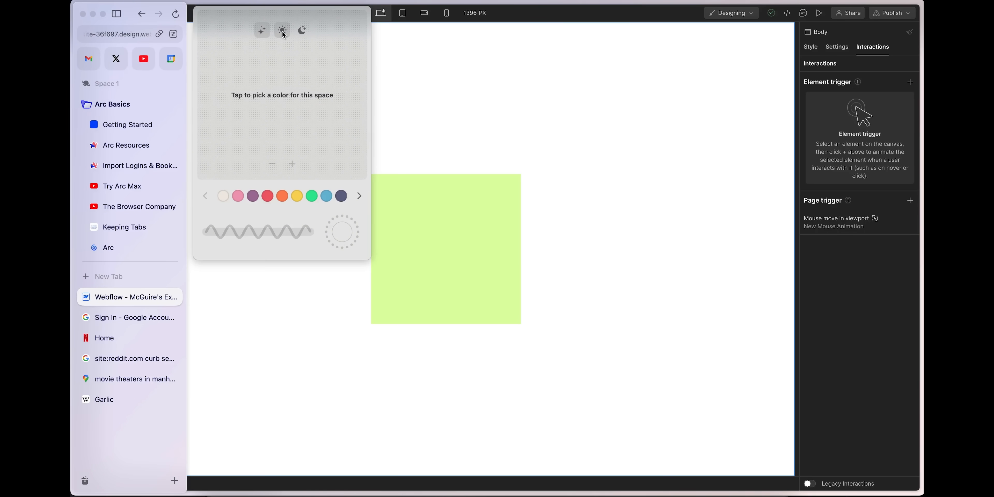
click(297, 34)
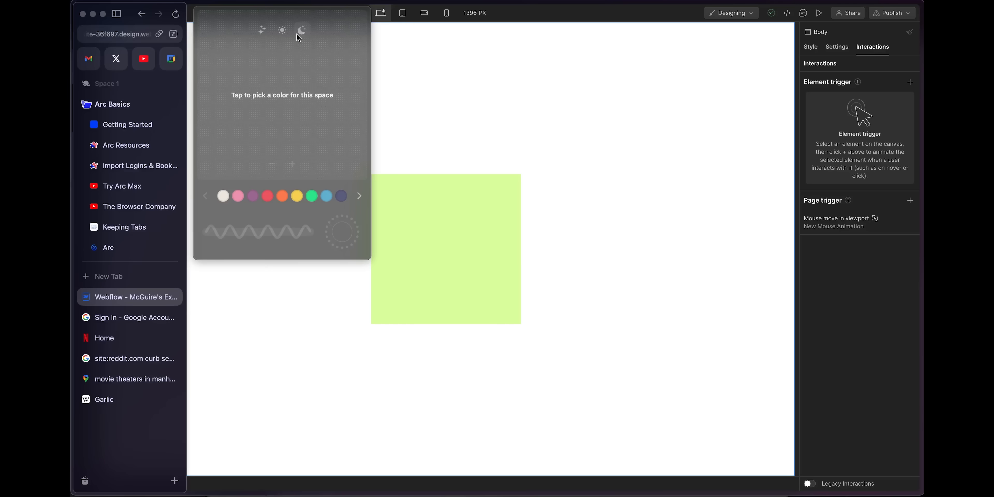
click(403, 60)
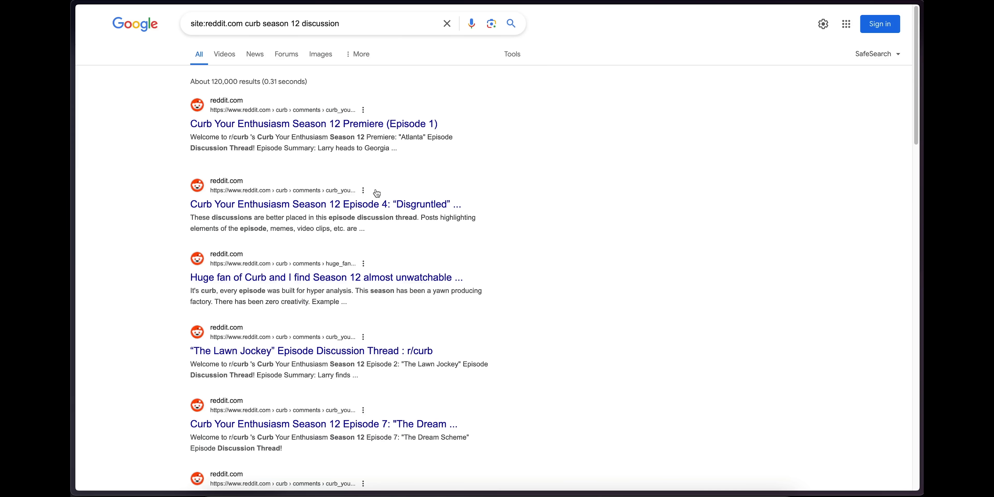
Open the Episode 4, "Huge fan of Curb", "The Lawn Jockey" and Episode 7 Reddit search results in background tabs.
mouse_move(338, 210)
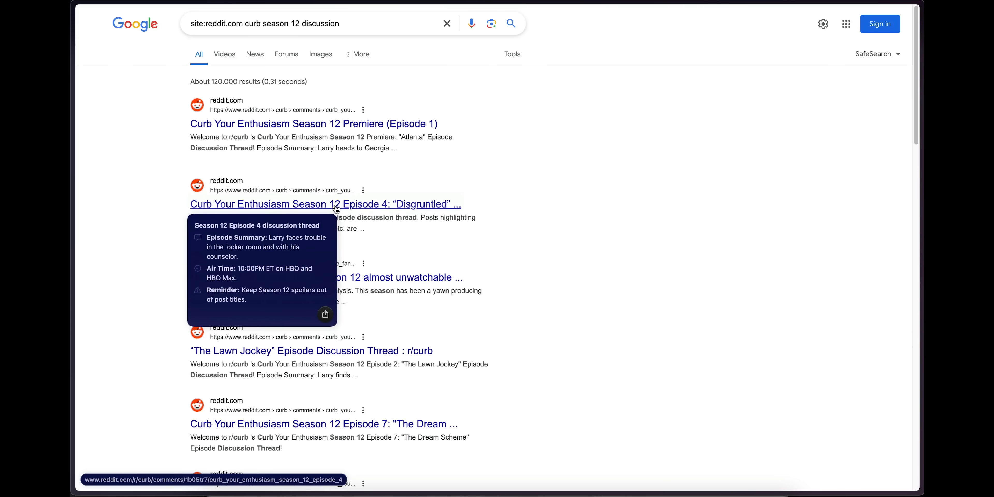
middle_click(336, 210)
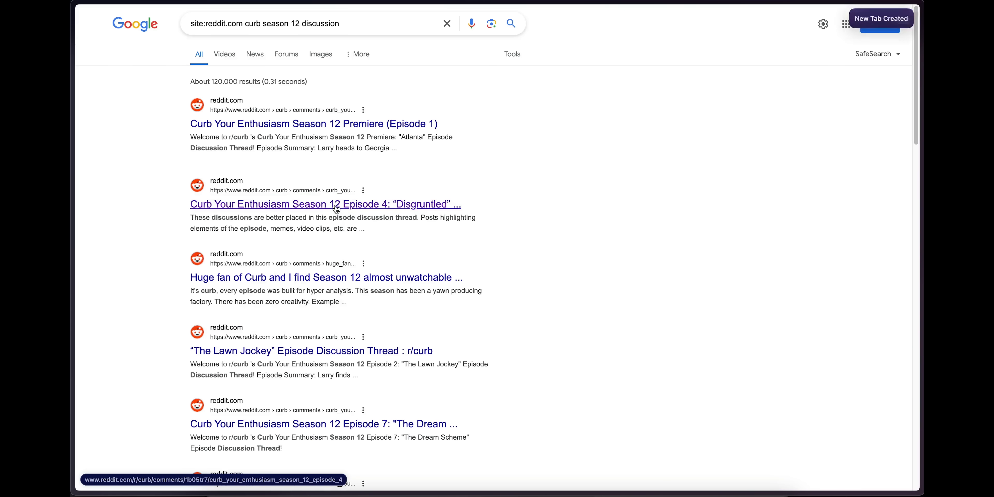
middle_click(323, 276)
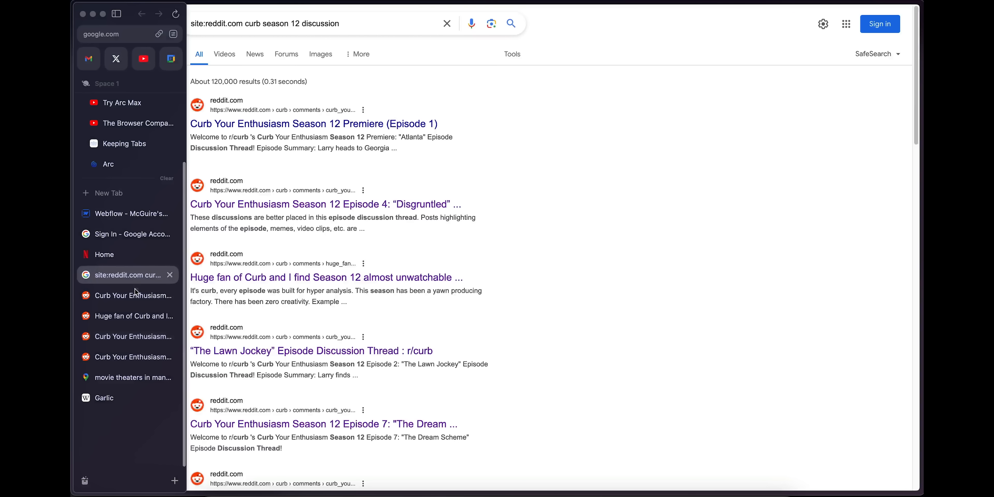
Look through the opened Reddit discussion tabs and return to the Episode 4 "Disgruntled" thread.
click(135, 313)
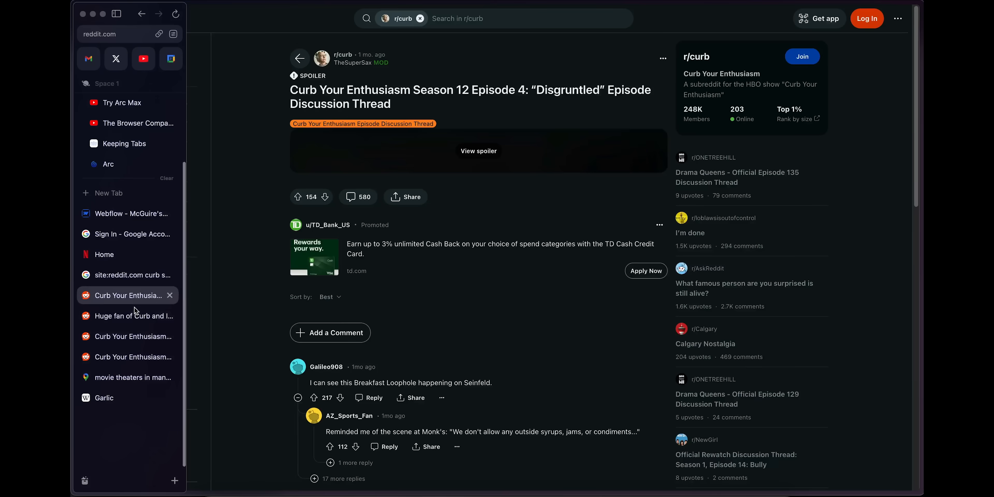
click(134, 333)
click(126, 357)
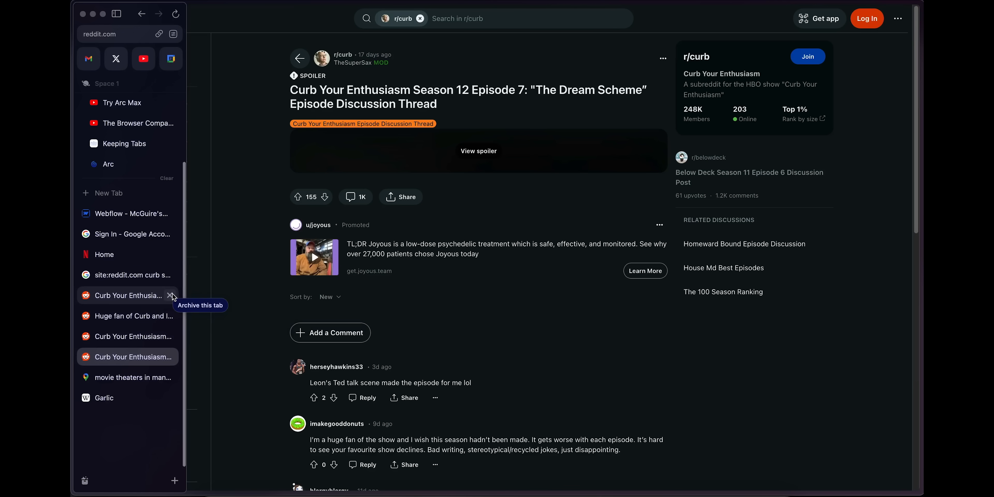
click(144, 302)
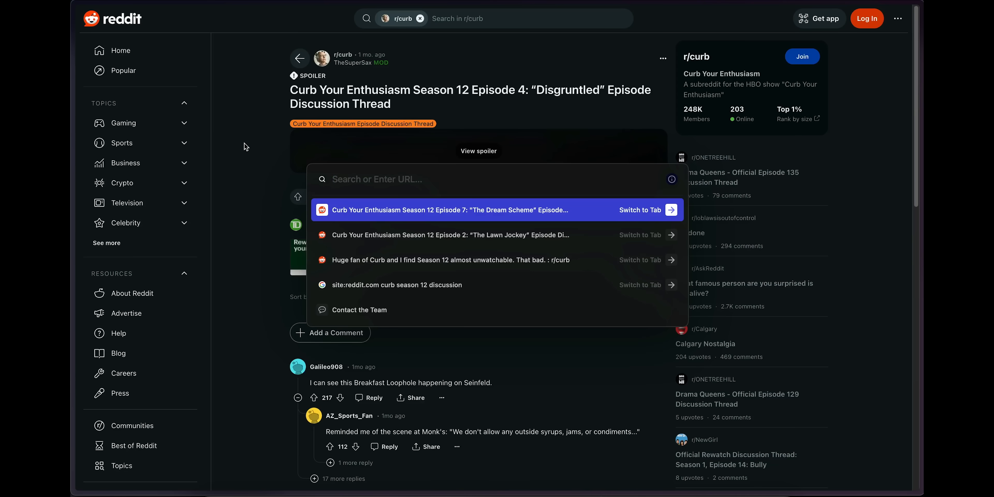
Switch back to the "site:reddit.com curb season 12 discussion" search tab from the open-tab suggestions.
key(Down)
key(Down)
key(Down)
key(Return)
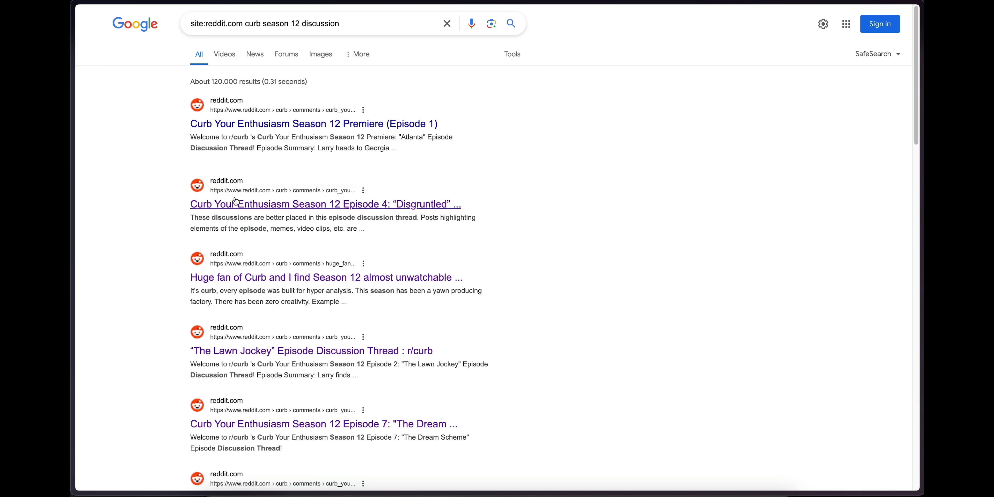
Preview the link summaries of the Season 12 Premiere and Episode 4 "Disgruntled" search results.
scroll(236, 200, down, 10)
mouse_move(234, 197)
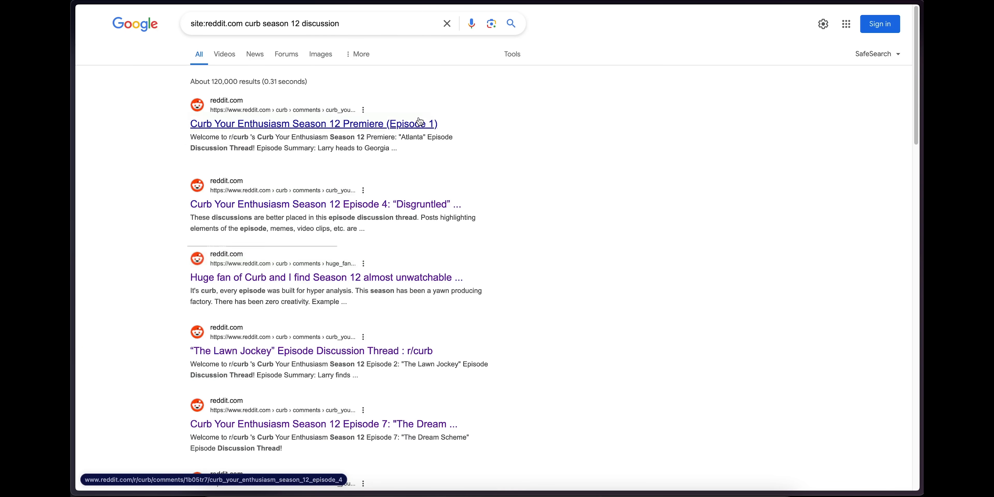
mouse_move(420, 122)
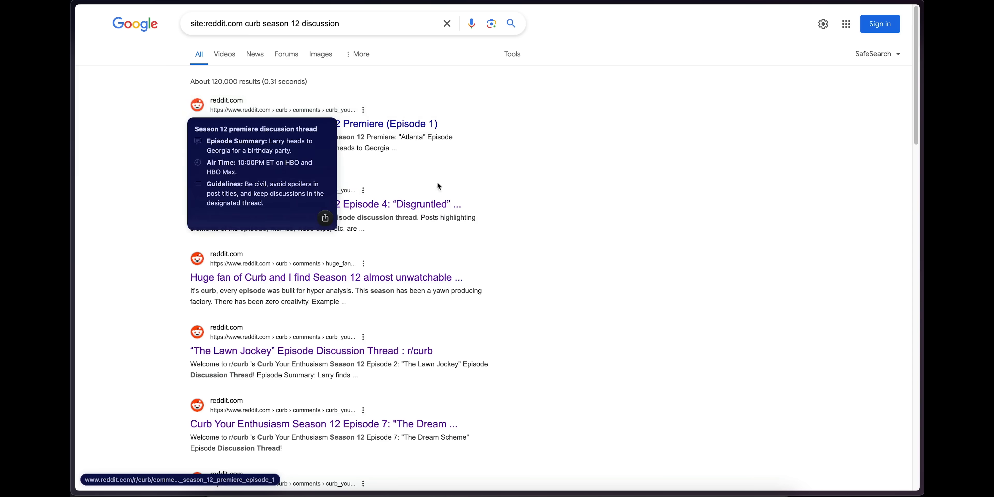
mouse_move(440, 188)
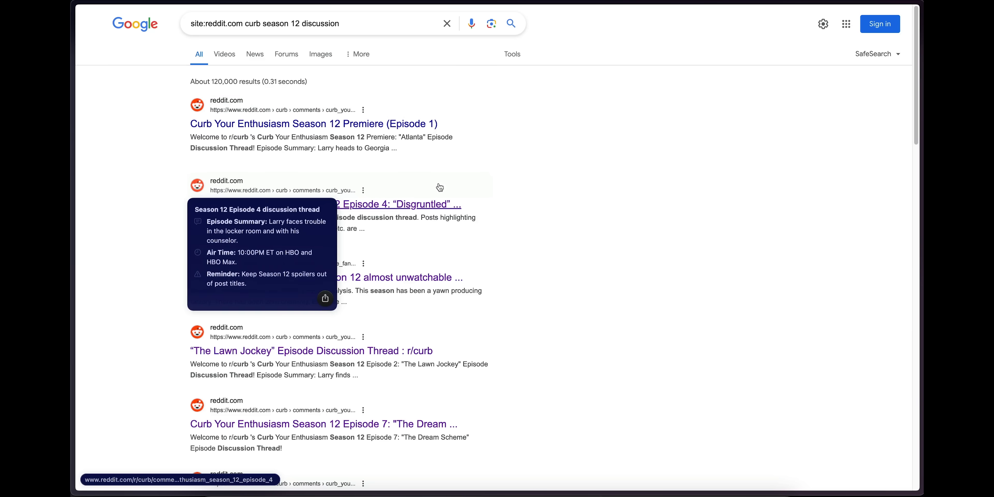